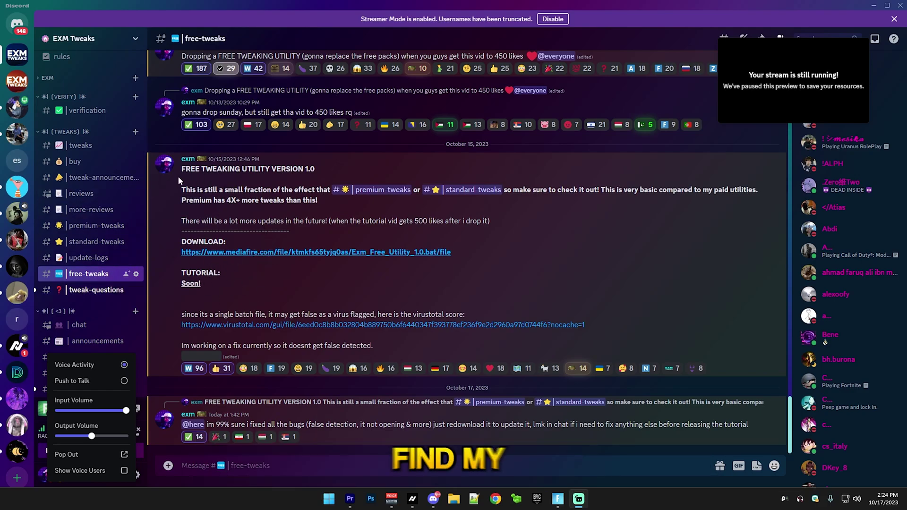
- Dismiss Discord's voice settings popup and bring up File Explorer from the taskbar
key("Escape")
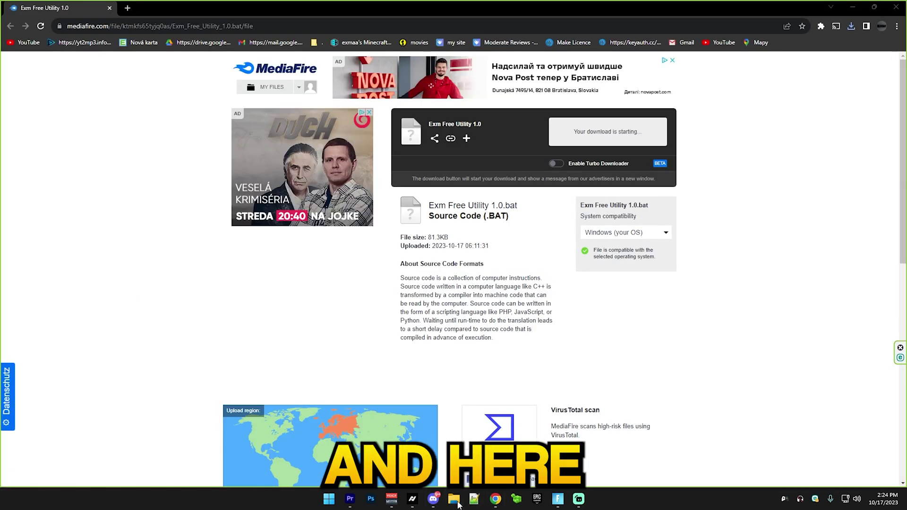
left_click(454, 499)
- Run Exm Free Utility 1.0 (2).bat from the Downloads folder as administrator
left_click(34, 105)
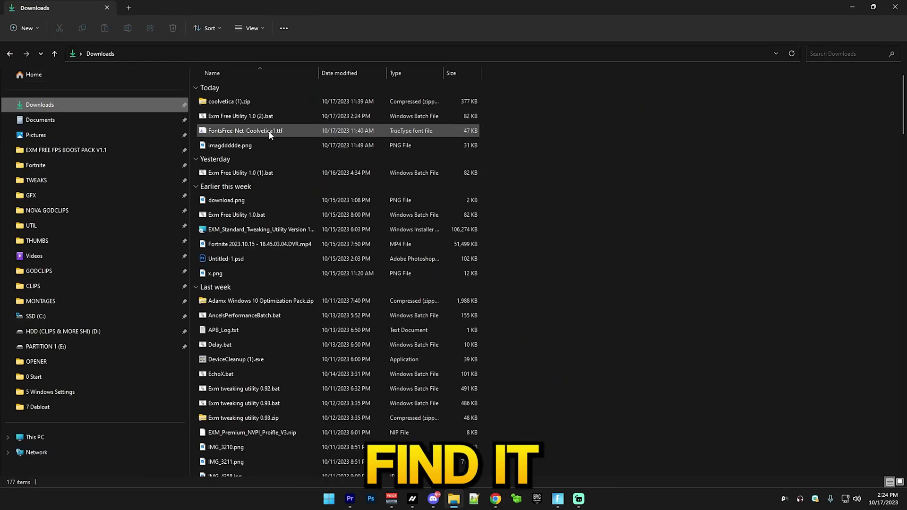
right_click(218, 118)
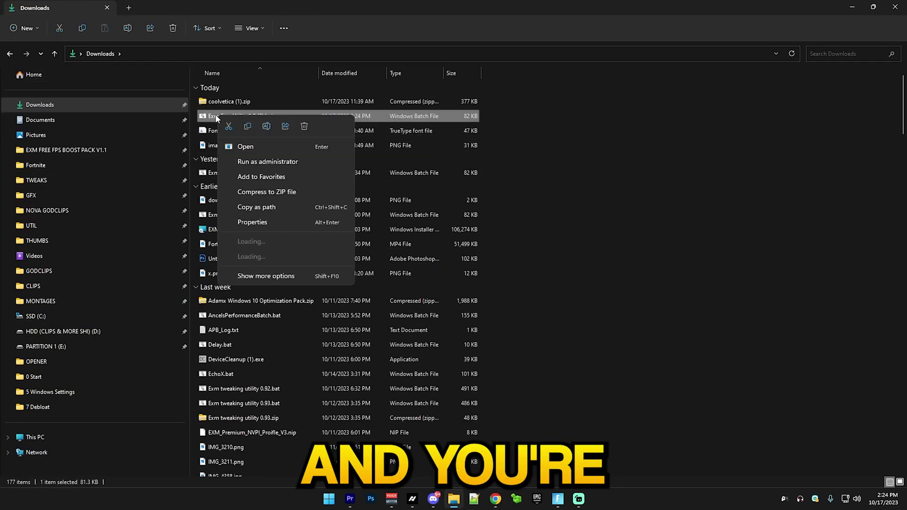
left_click(250, 163)
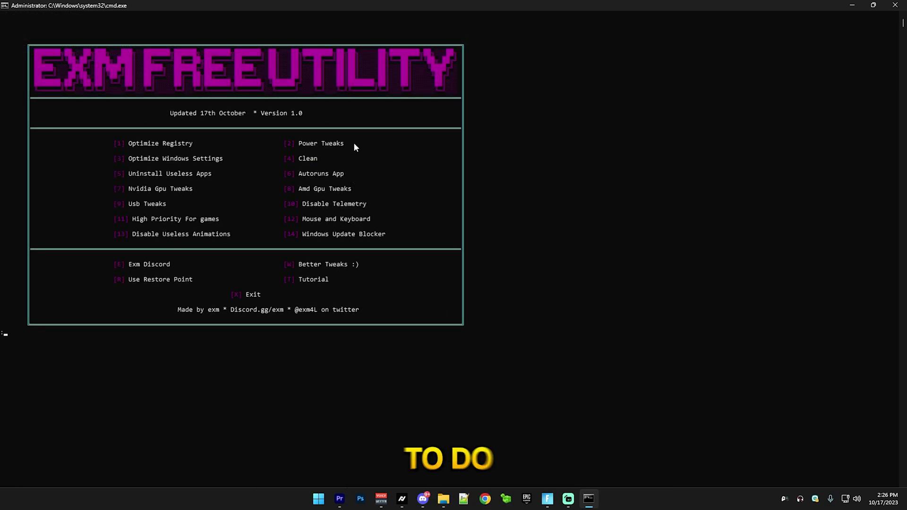
- Run menu option 1, Optimize Registry, and return to the utility's main menu
type("1")
key("Return")
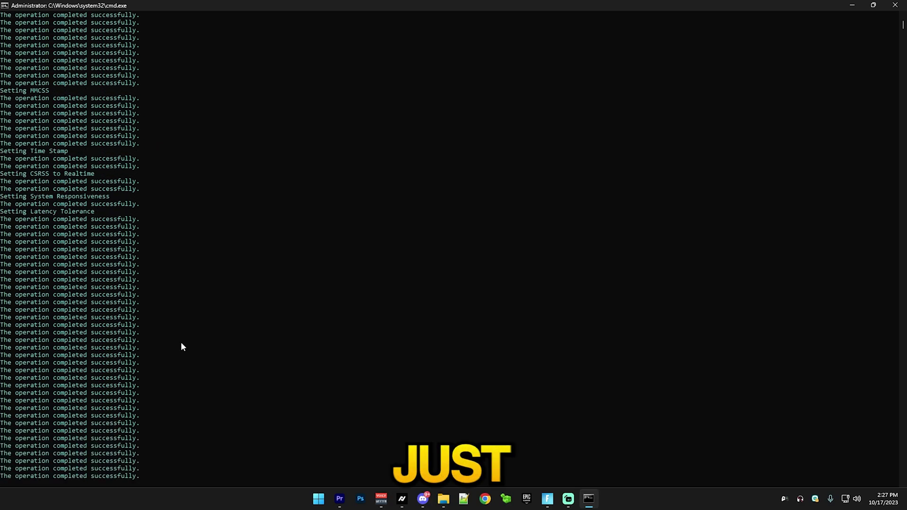
key("Return")
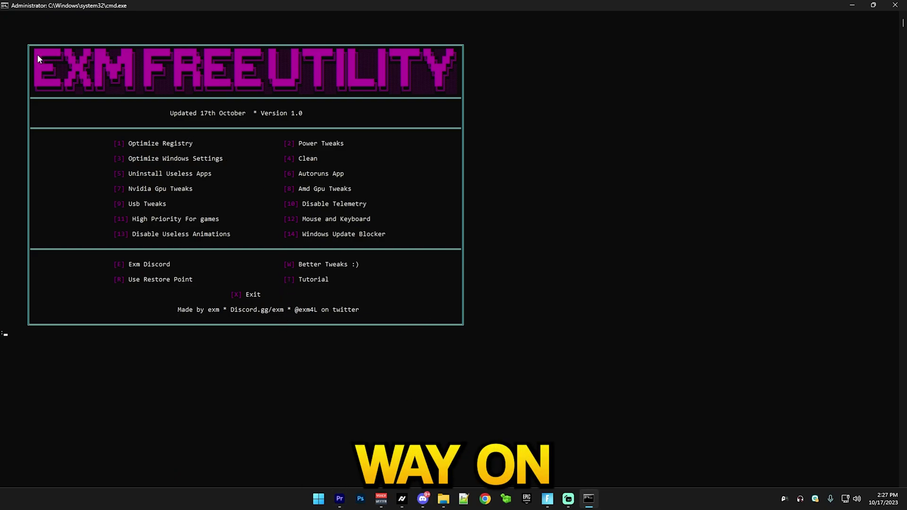
left_click_drag(36, 55, 426, 293)
left_click(512, 287)
left_click(245, 355)
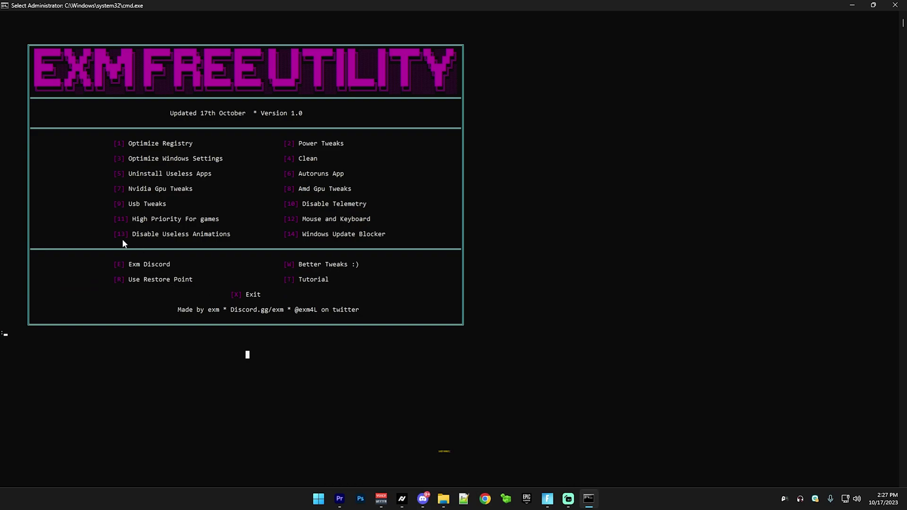
- Leave select mode and run option 7, Power Tweaks, importing Exm Free Power Plan v1
key("Escape")
type("7")
key("Return")
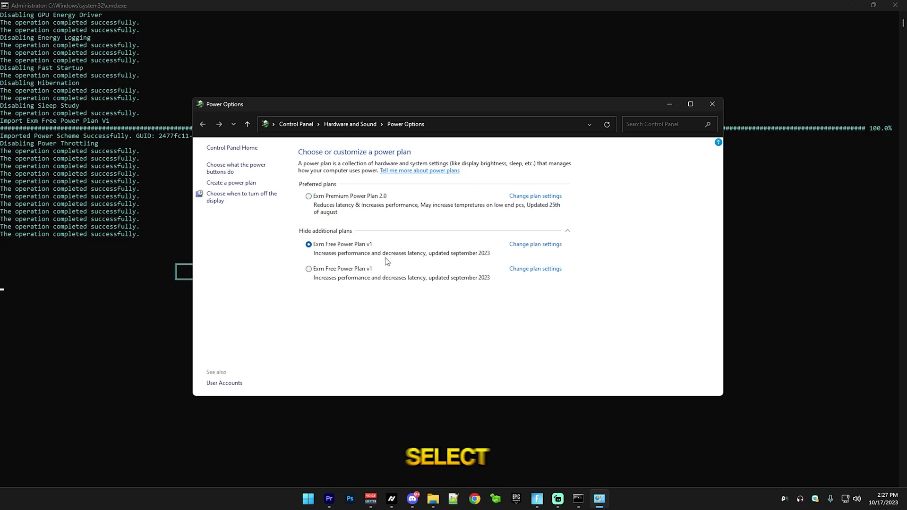
- Select Exm Premium Power Plan 2.0, then delete each of the two Exm Free Power Plan v1 plans
left_click(309, 197)
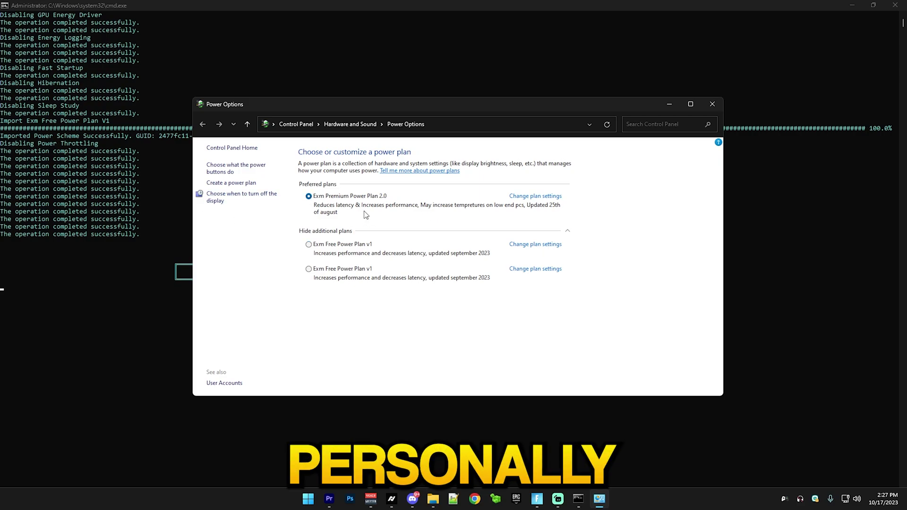
left_click(513, 244)
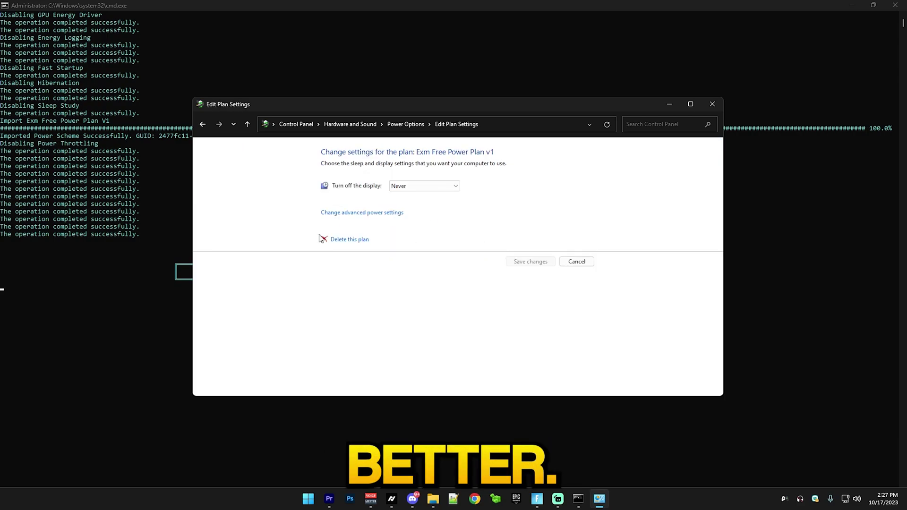
left_click(339, 245)
left_click(473, 256)
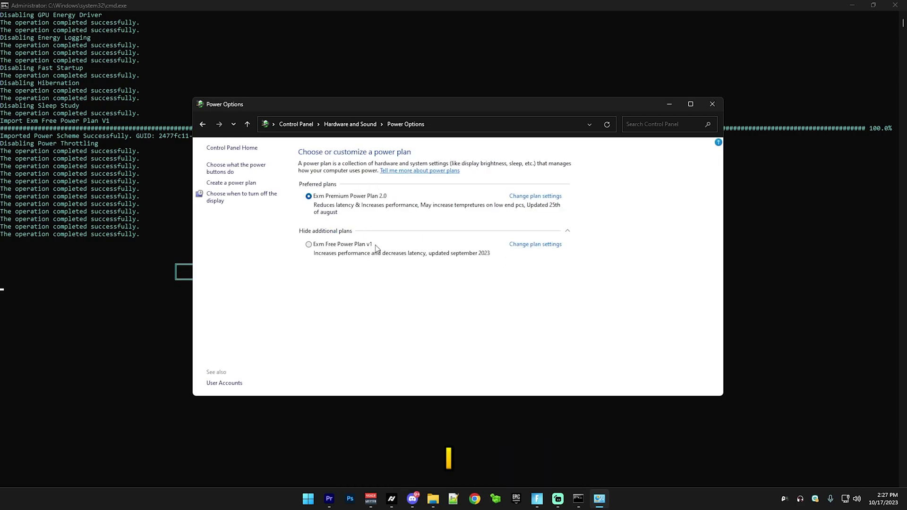
left_click(519, 244)
left_click(333, 240)
left_click(473, 257)
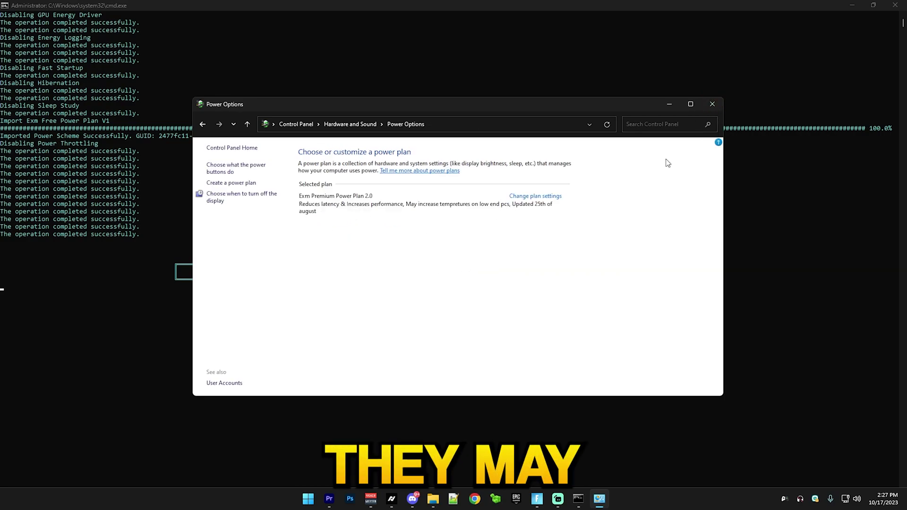
- Close Power Options and run option 3, Optimize Windows Settings, resuming the paused script
left_click(712, 104)
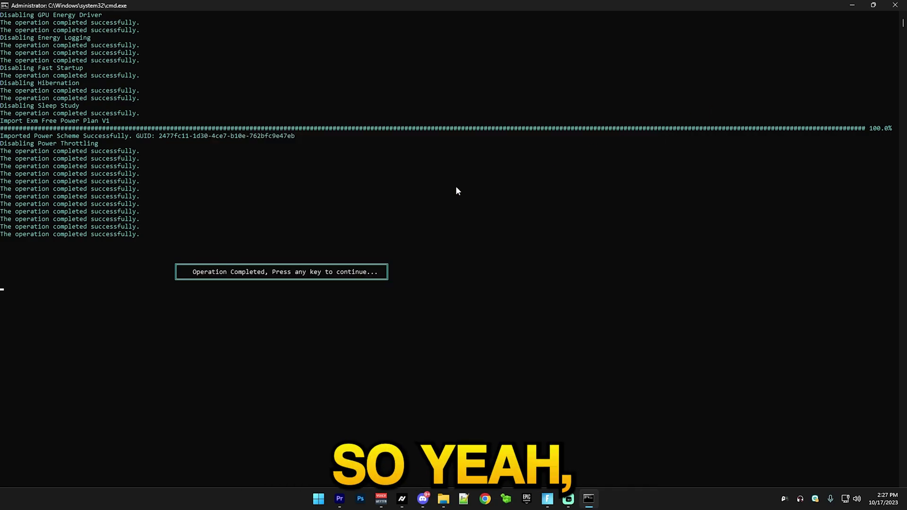
key("Return")
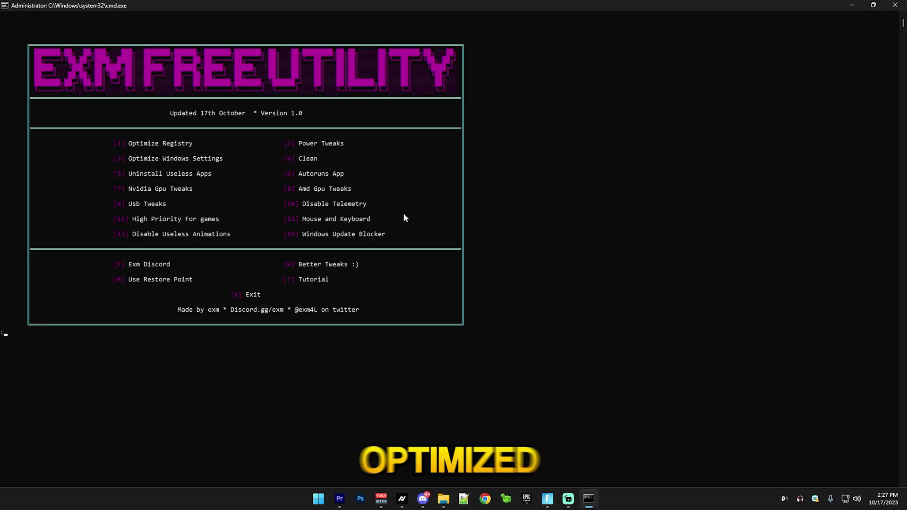
type("3")
key("Return")
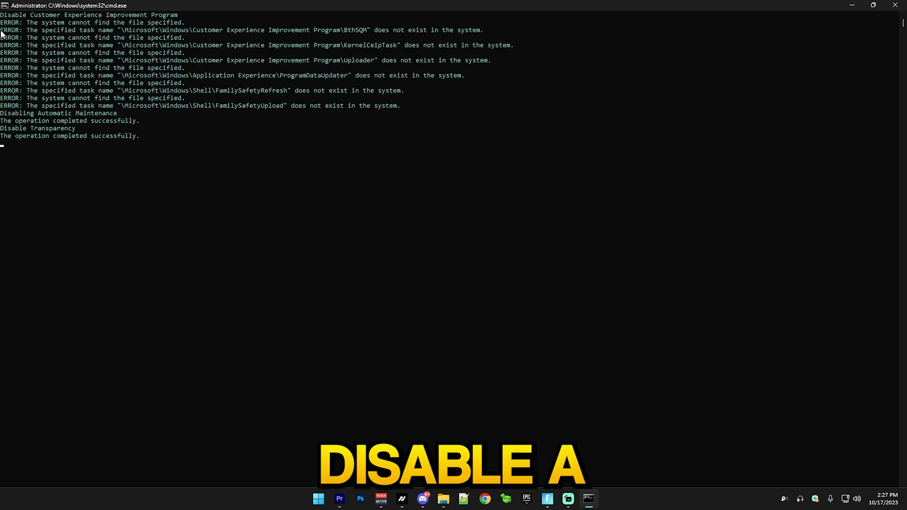
left_click_drag(2, 22, 194, 75)
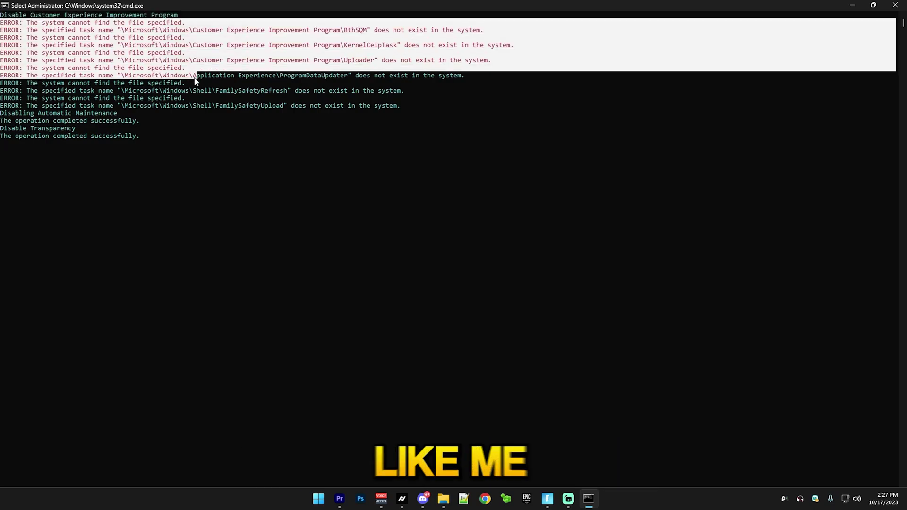
left_click(194, 75)
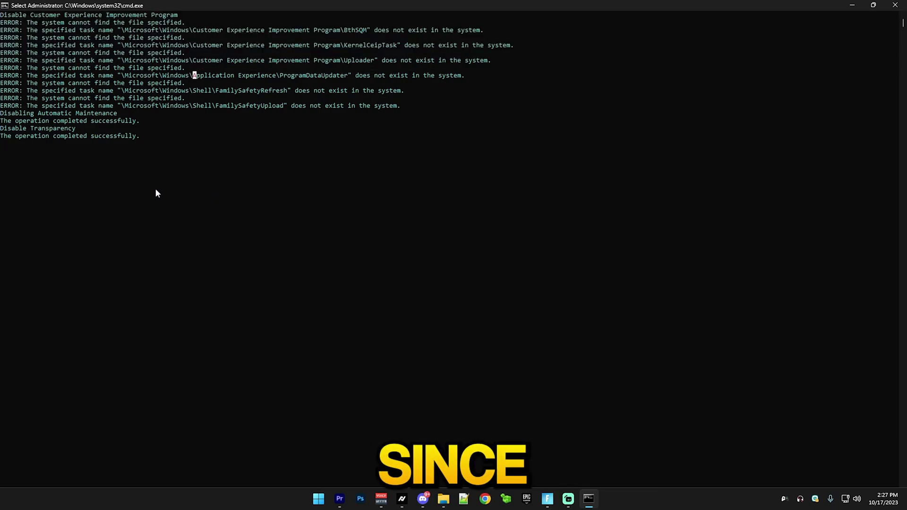
right_click(31, 71)
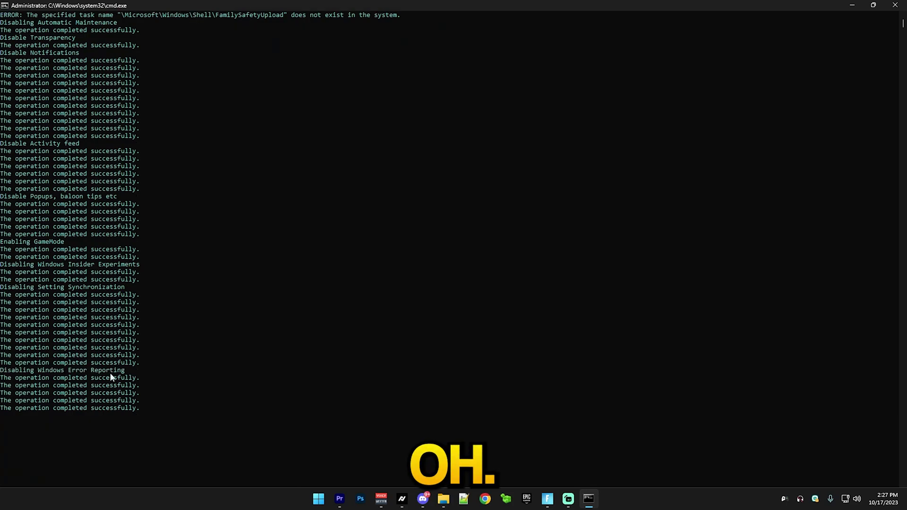
- Run option 4, Clean, to delete temp files, then return to the main menu
key("Return")
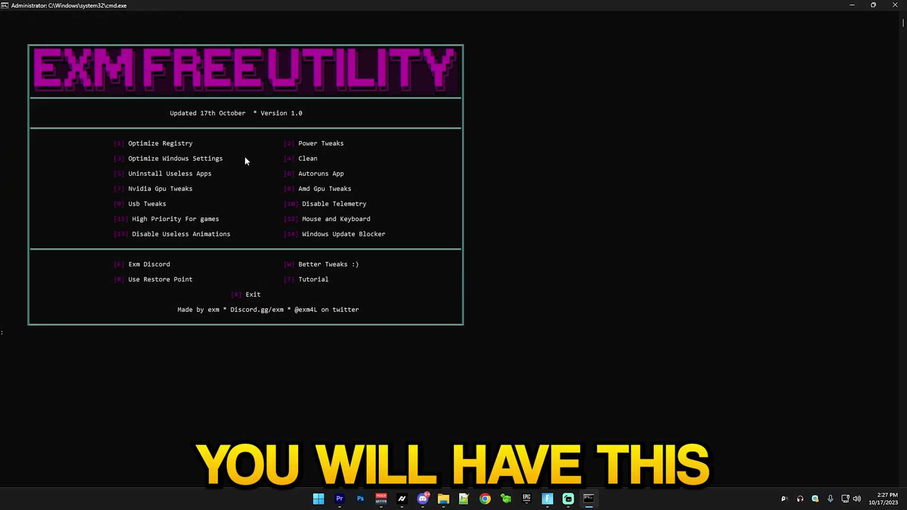
type("4")
key("Return")
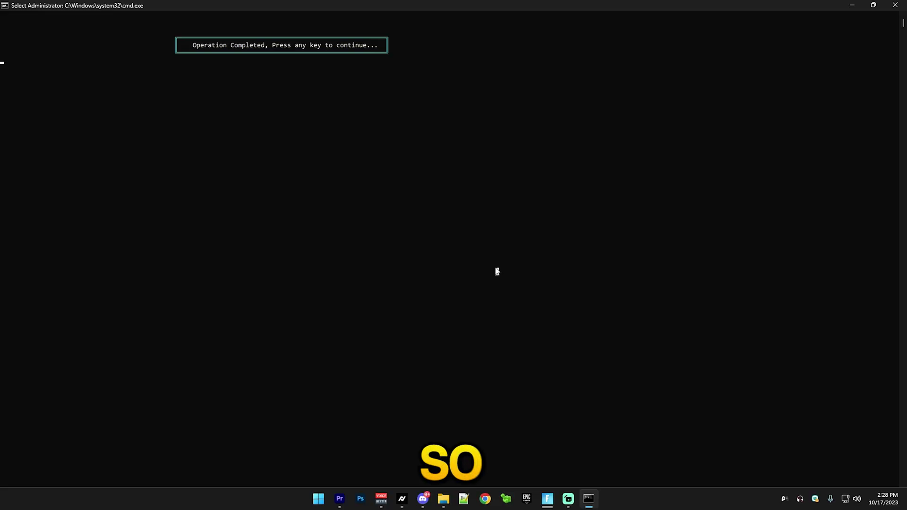
key("Return")
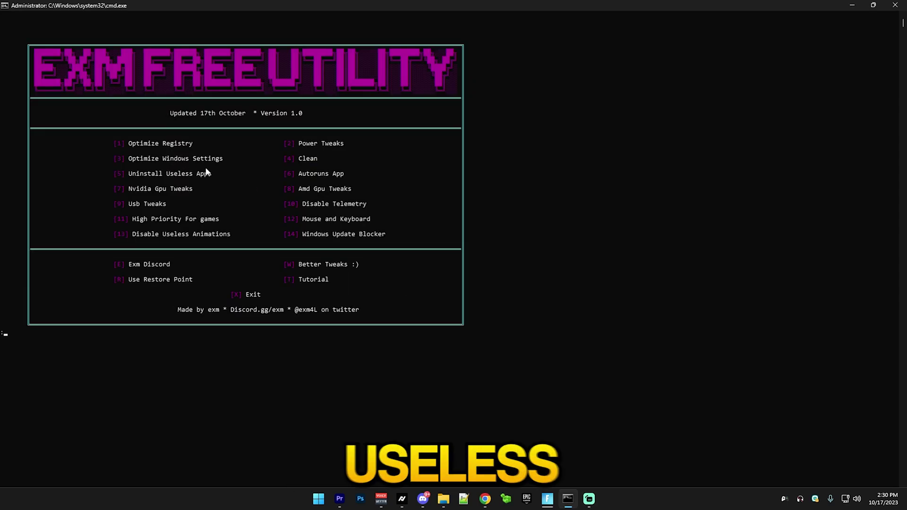
- Run option 5, Uninstall Useless Apps, closing the File Explorer window it opens
type("5")
key("Return")
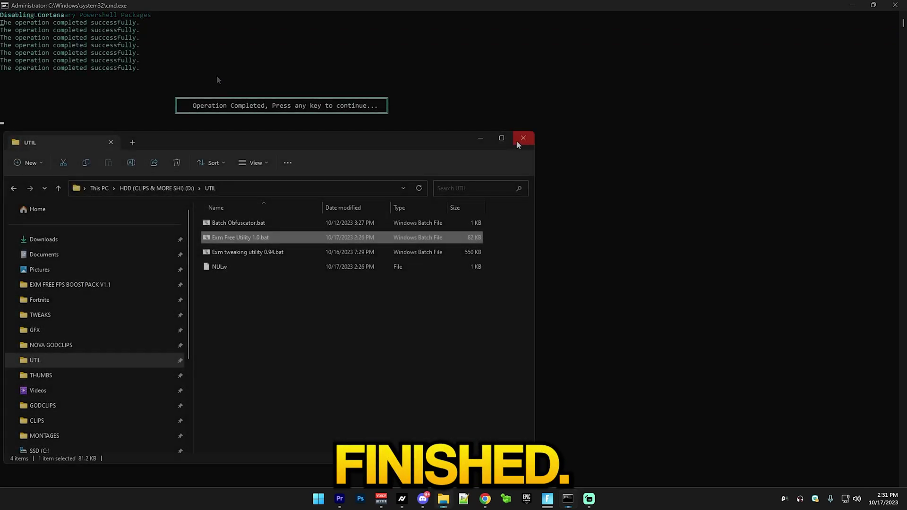
left_click(522, 138)
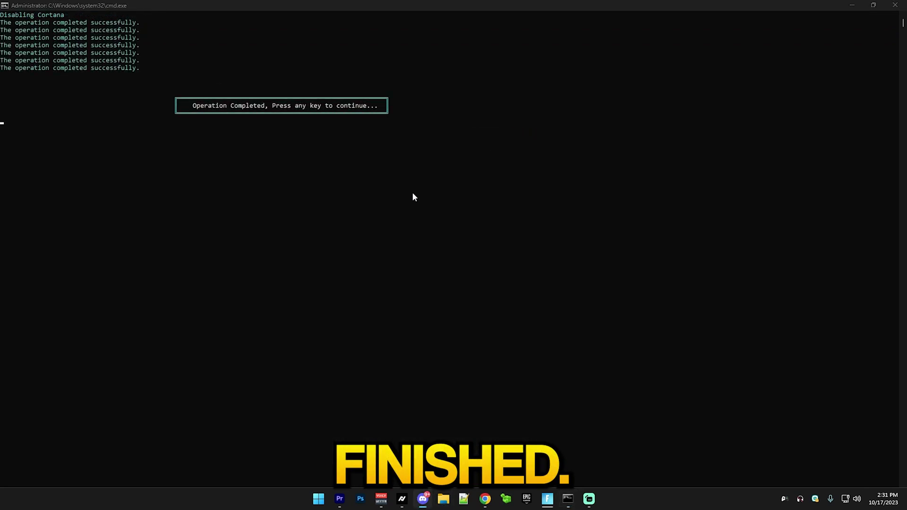
- Back at the main menu, run option 6 to download the Autoruns app
key("Return")
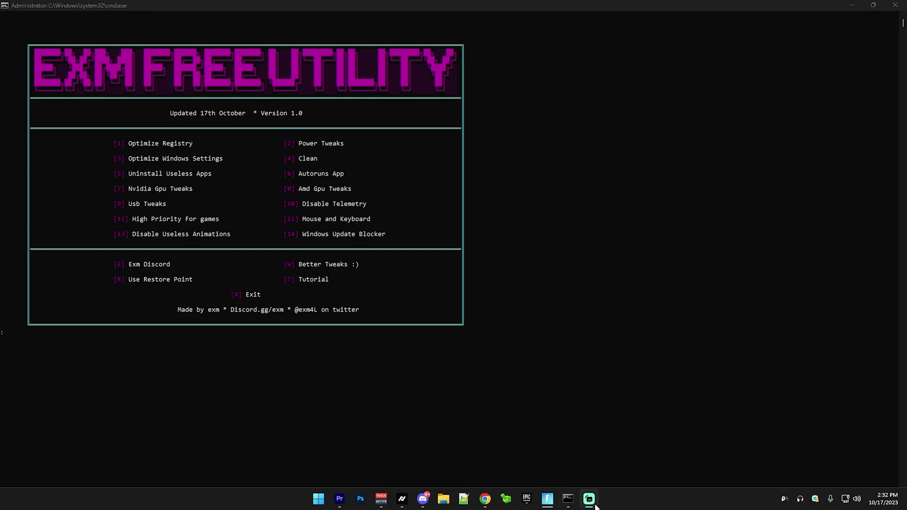
type("6")
key("Return")
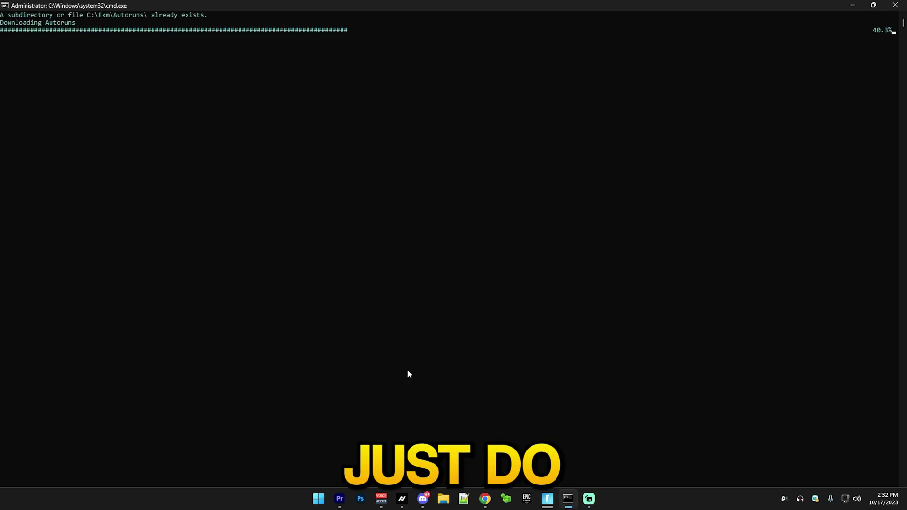
- Show Autoruns' Logon entries and inspect the egui, n/a Active Setup and cmd.exe items
left_click(533, 283)
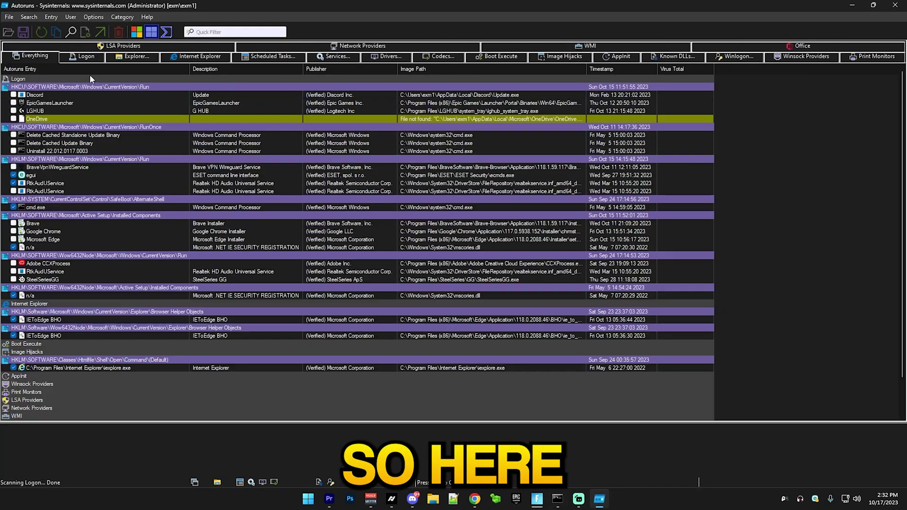
left_click(84, 56)
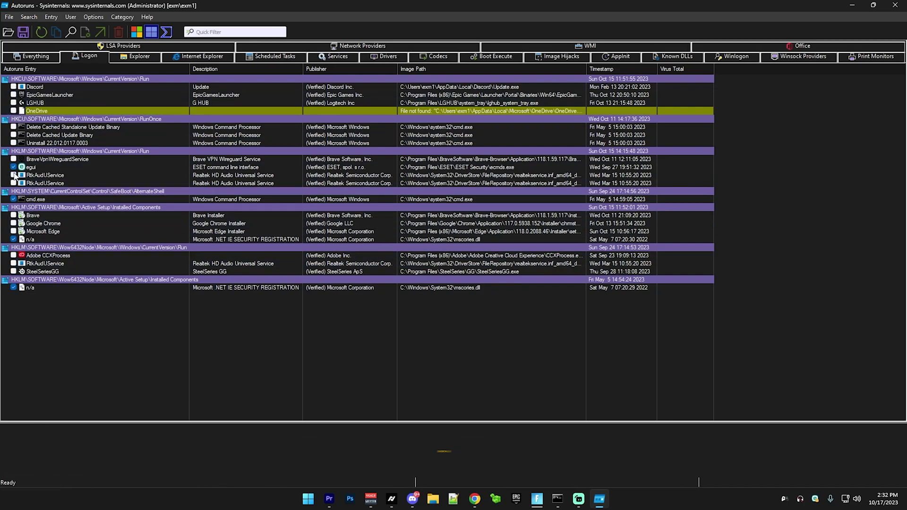
left_click(31, 168)
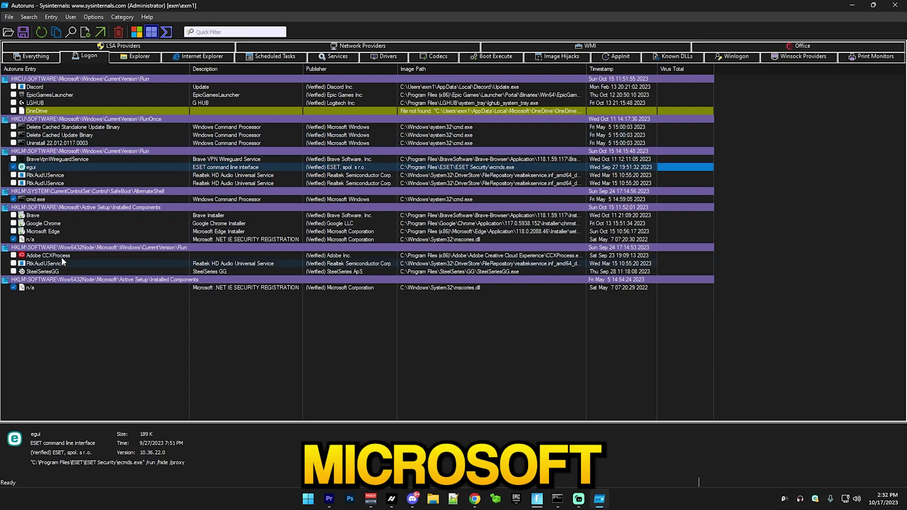
left_click(63, 327)
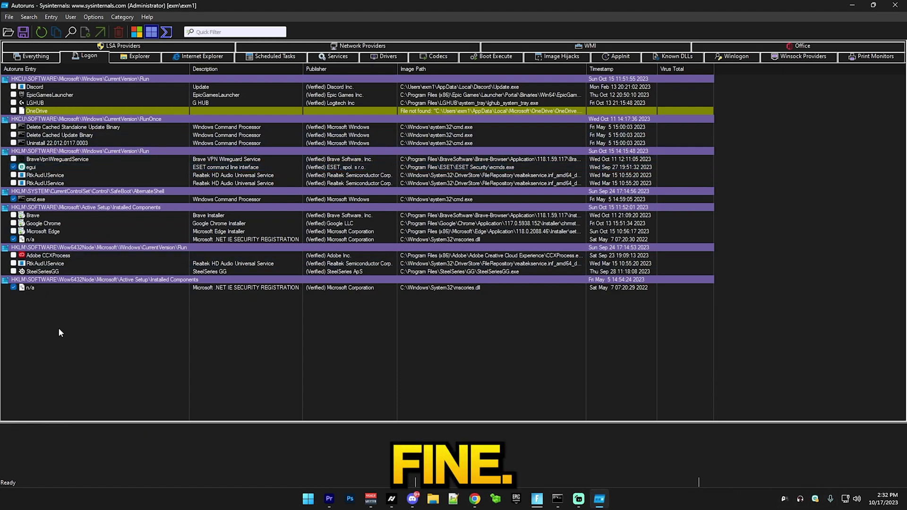
left_click(38, 290)
left_click(30, 236)
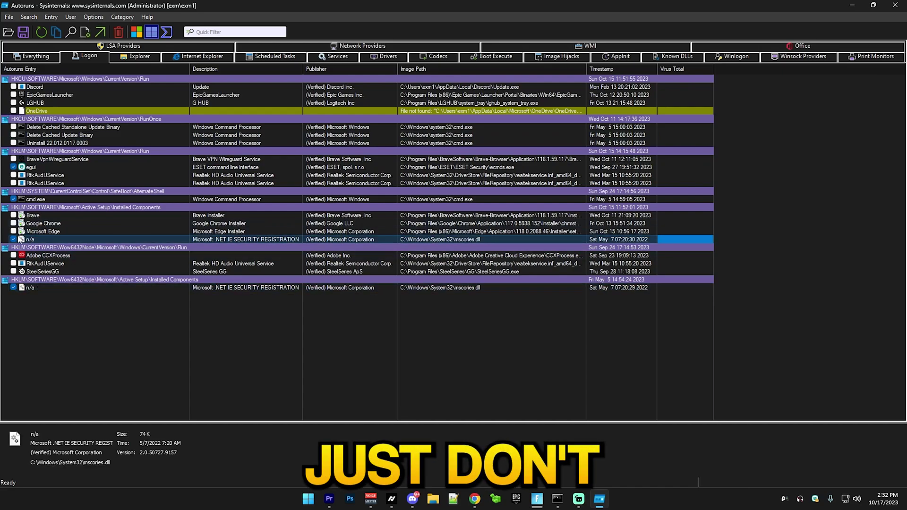
left_click(66, 199)
left_click(81, 351)
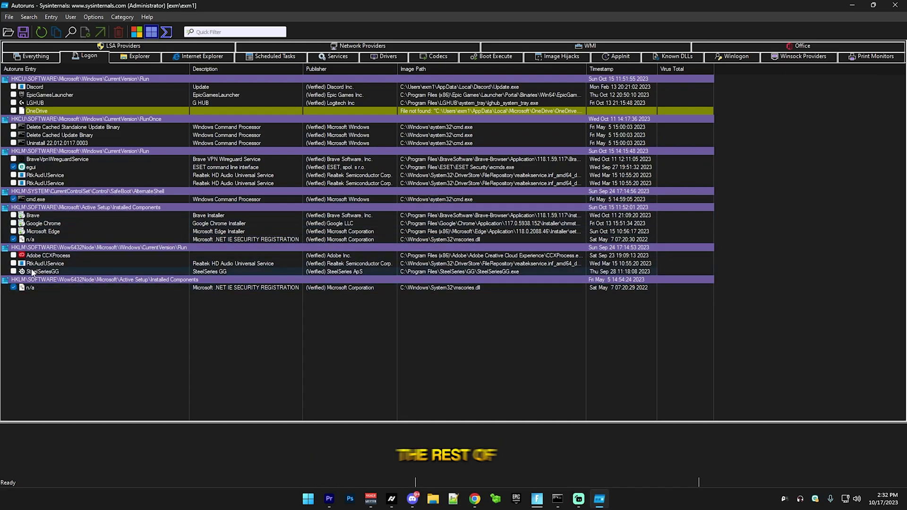
- Inspect the SteelSeriesGG, Adobe CCXProcess, LGHUB and EpicGamesLauncher entries, then close Autoruns
left_click(33, 273)
left_click(35, 256)
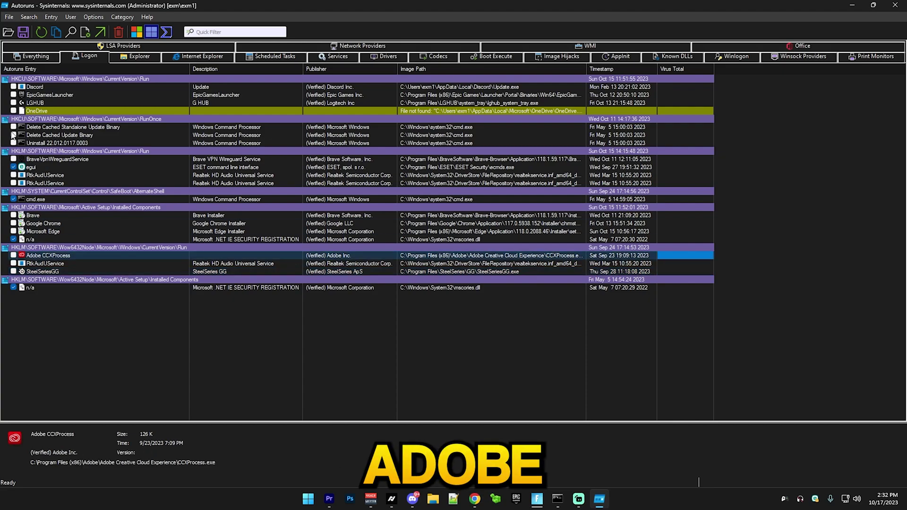
left_click(30, 103)
left_click(32, 95)
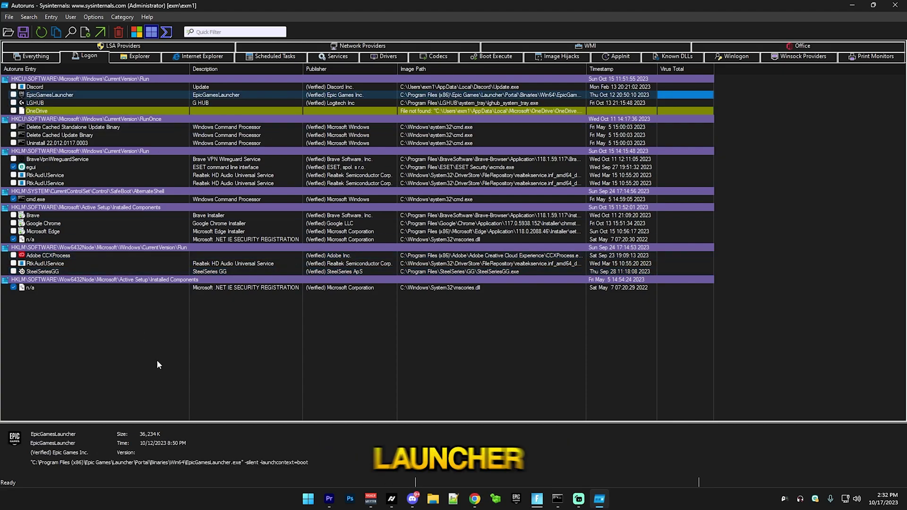
left_click(183, 318)
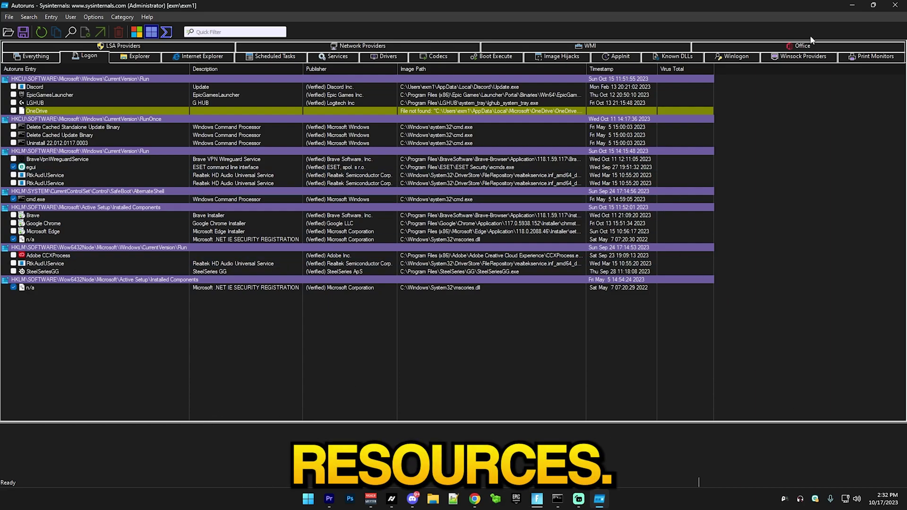
left_click(894, 6)
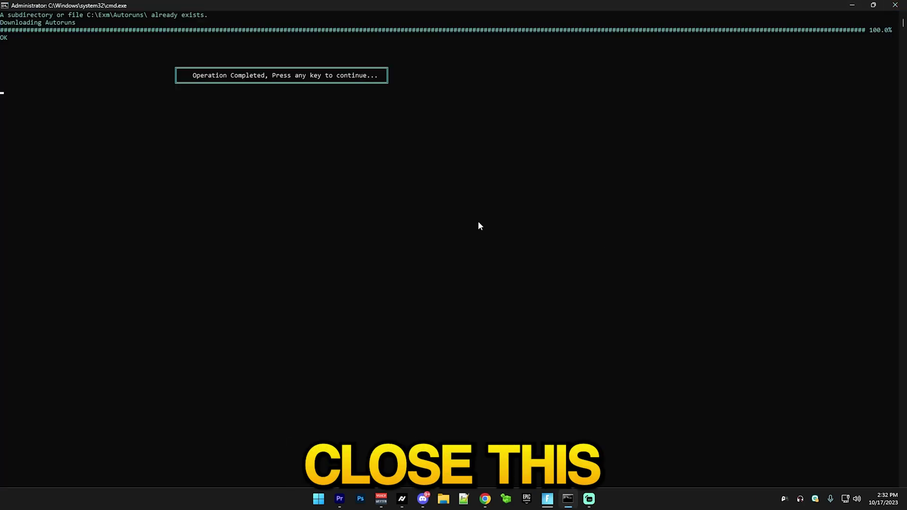
- Run option 7, Nvidia Gpu Tweaks, closing Profile Inspector so the script finishes
key("Return")
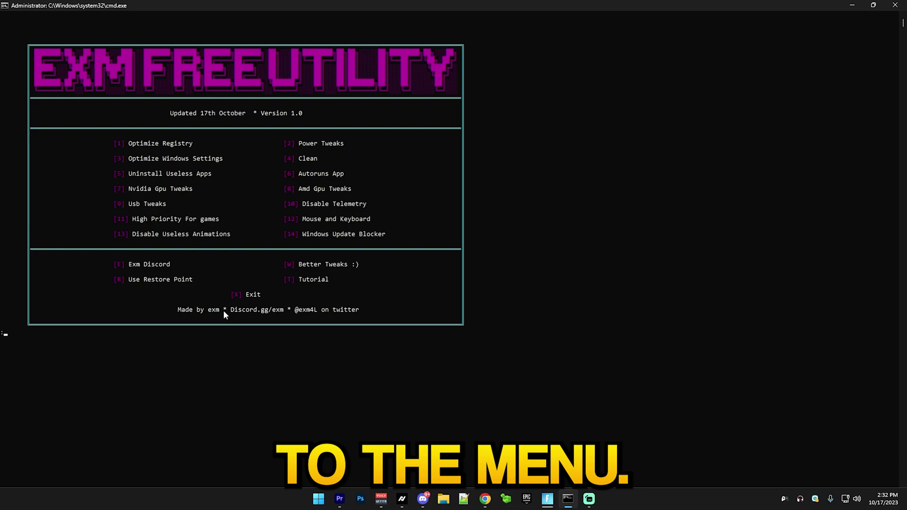
type("7")
key("Return")
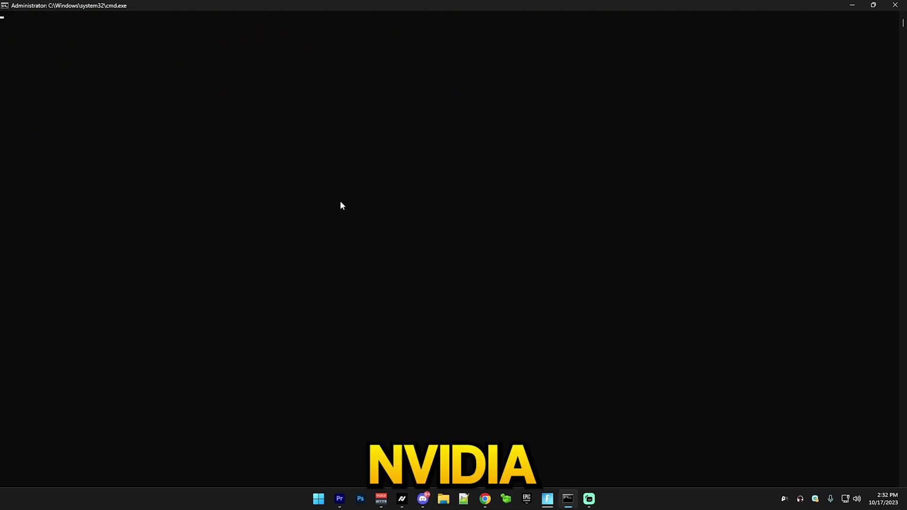
left_click(492, 282)
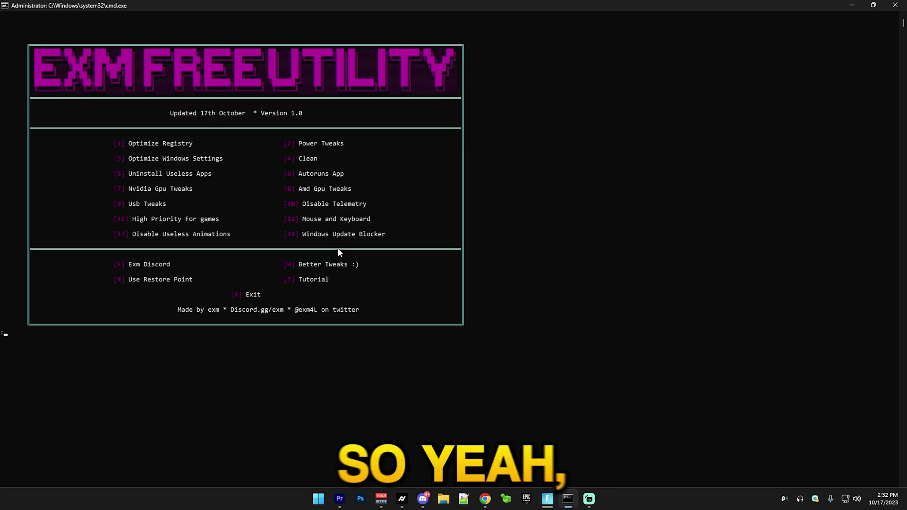
left_click_drag(280, 188, 390, 192)
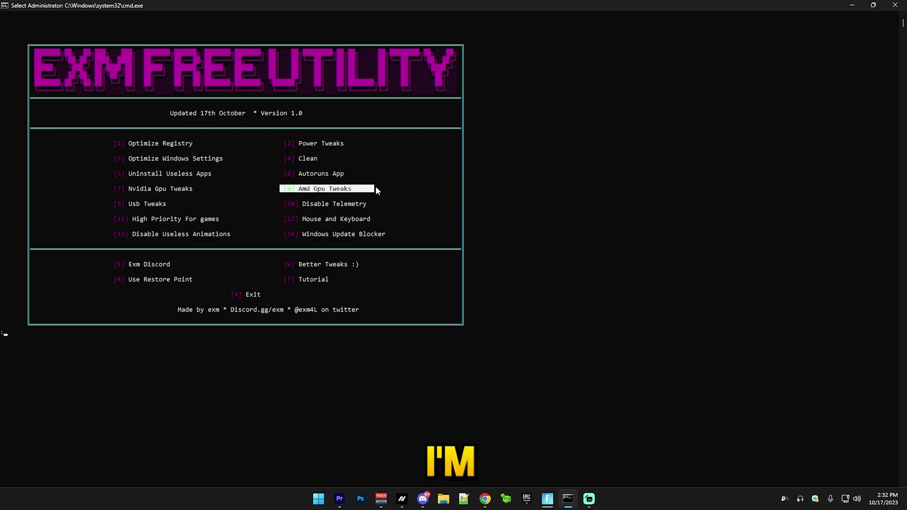
left_click(342, 188)
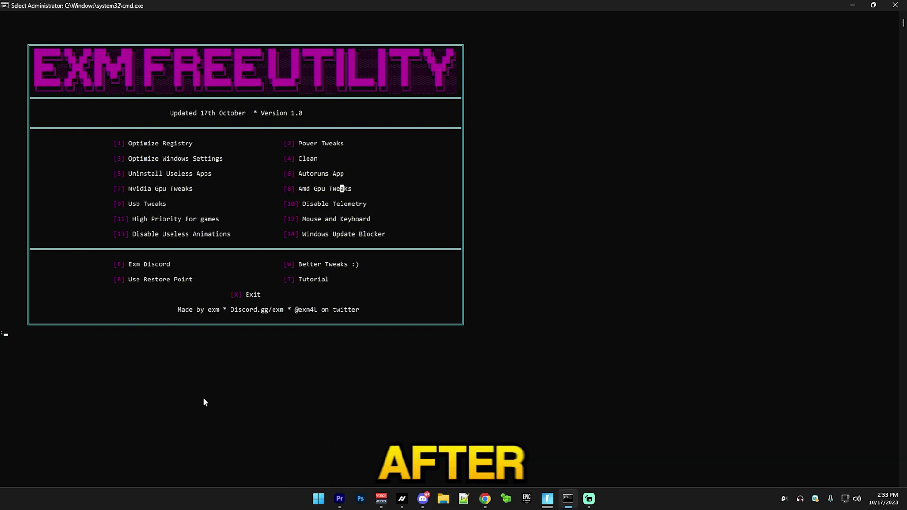
- Run the Usb Tweaks option (9) and dismiss its completion notice back to the menu
type("9")
key("Return")
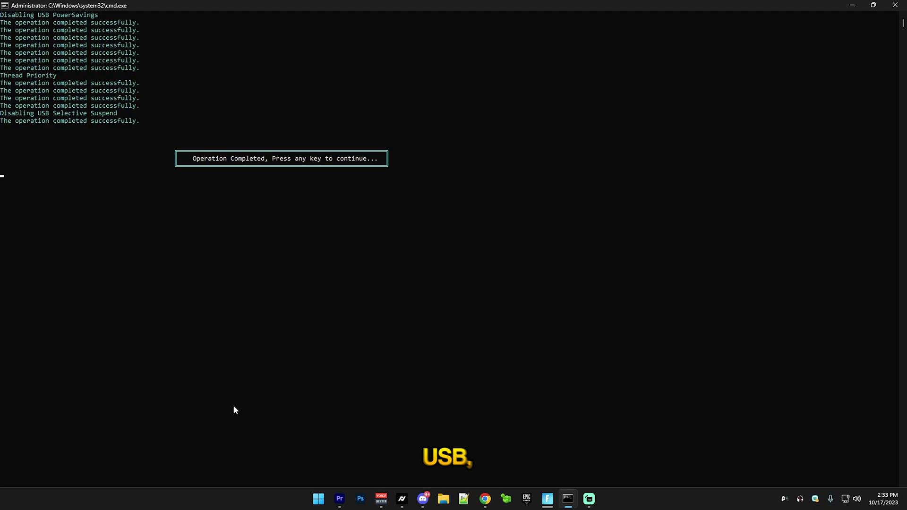
key("Return")
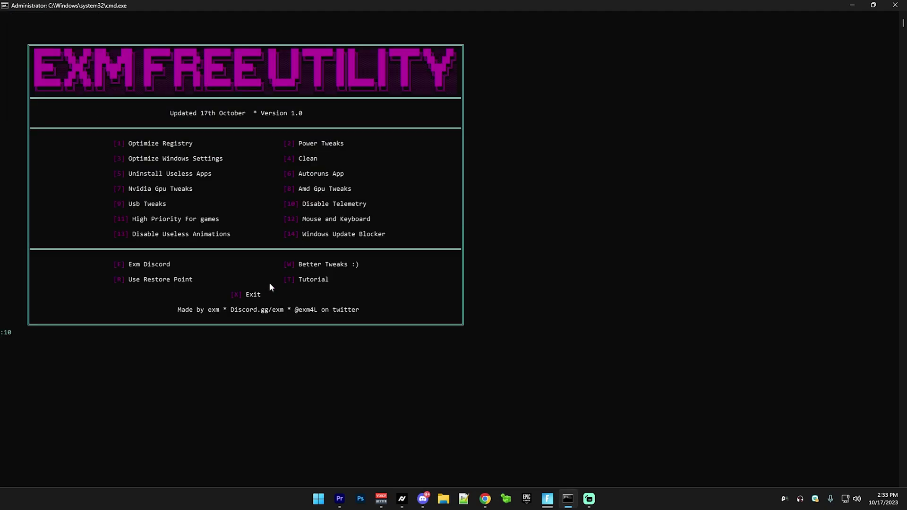
- Run Disable Telemetry to stop telemetry tasks and services, clearing the marked error lines
key("Return")
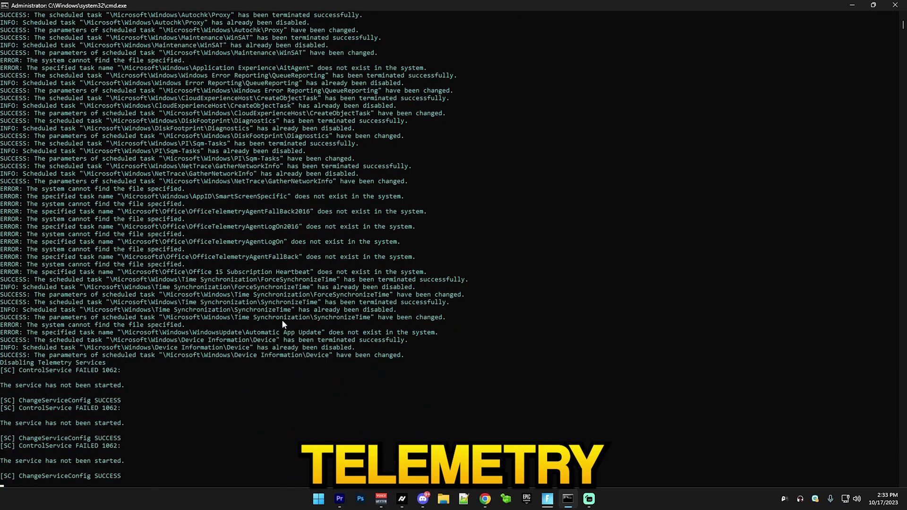
left_click_drag(3, 142, 424, 221)
left_click(300, 212)
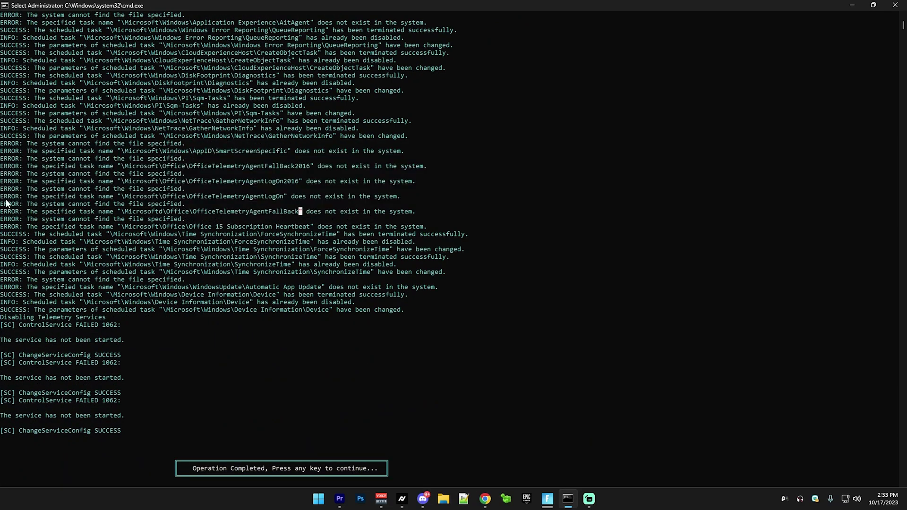
left_click(187, 182)
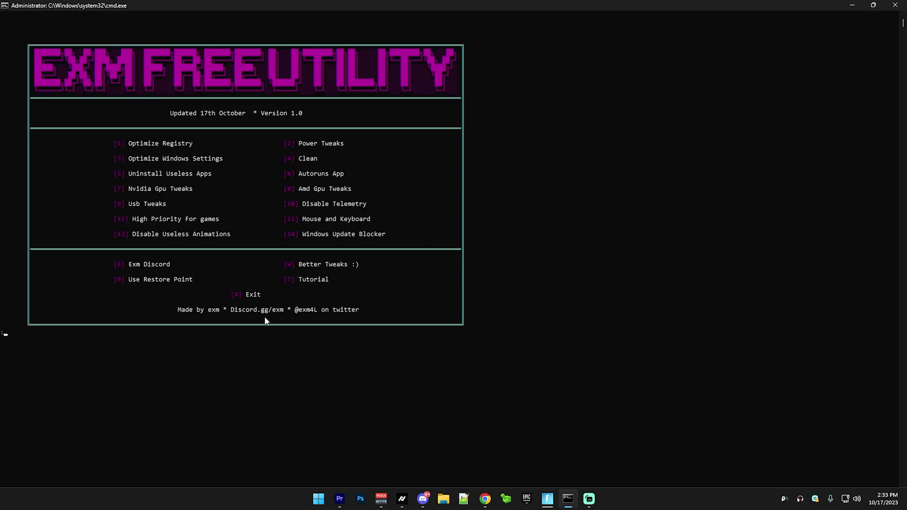
- Open option 11 and read the Fortnite and Valorant CPU, GPU and network priority descriptions
type("11")
key("Return")
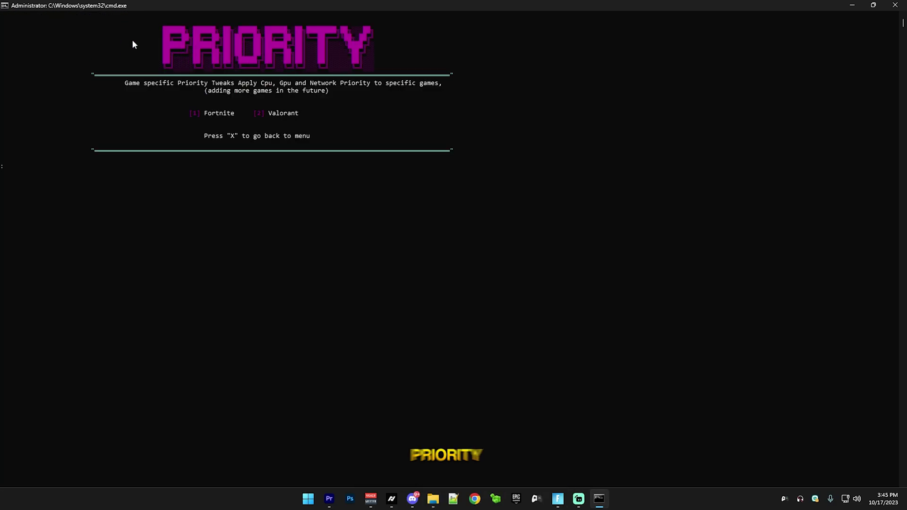
left_click_drag(122, 81, 449, 92)
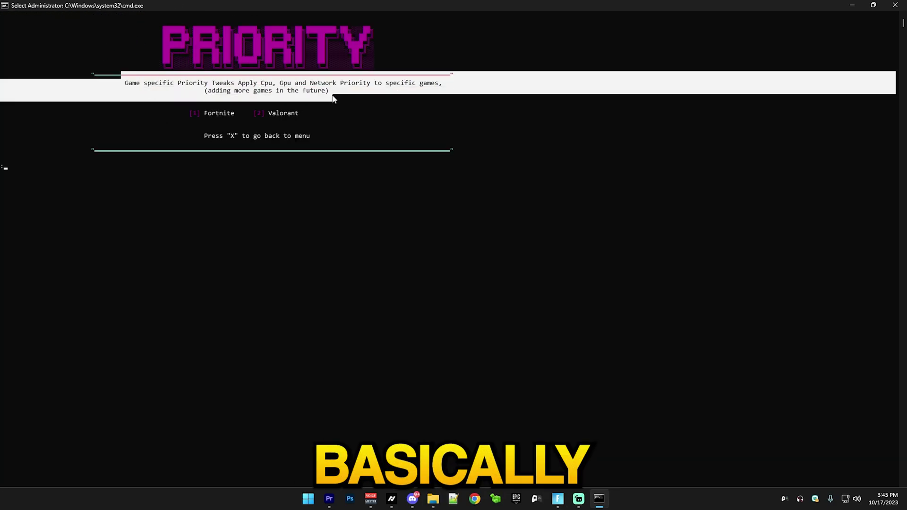
left_click(332, 98)
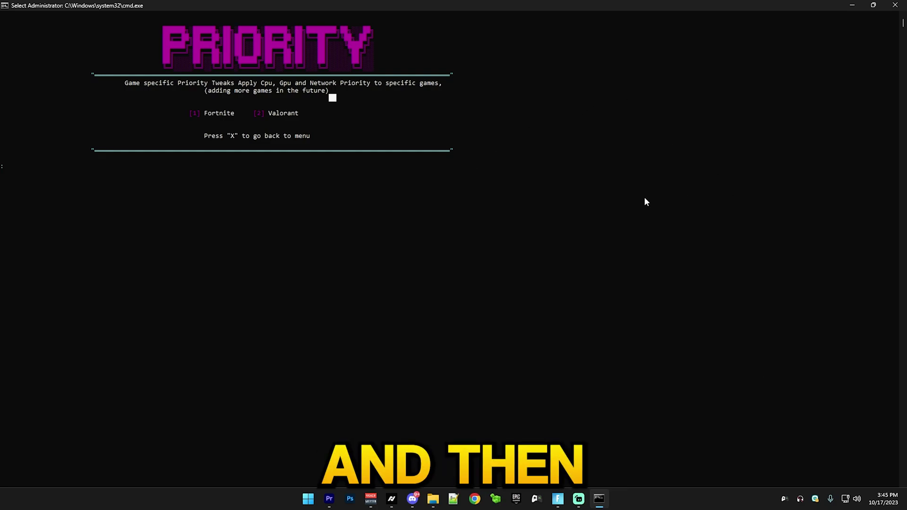
- Leave the priority screen with X and start the Mouse and Keyboard tweaks (option 12)
type("x")
key("Return")
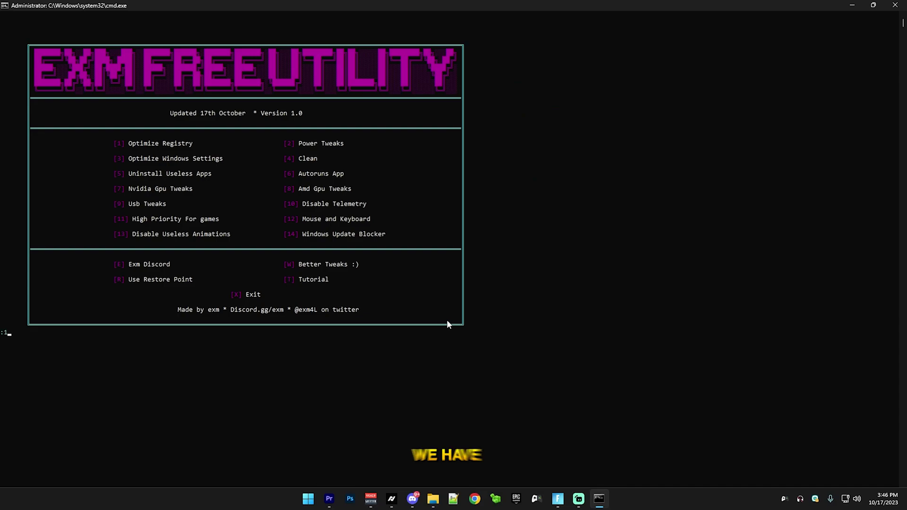
type("12")
key("Return")
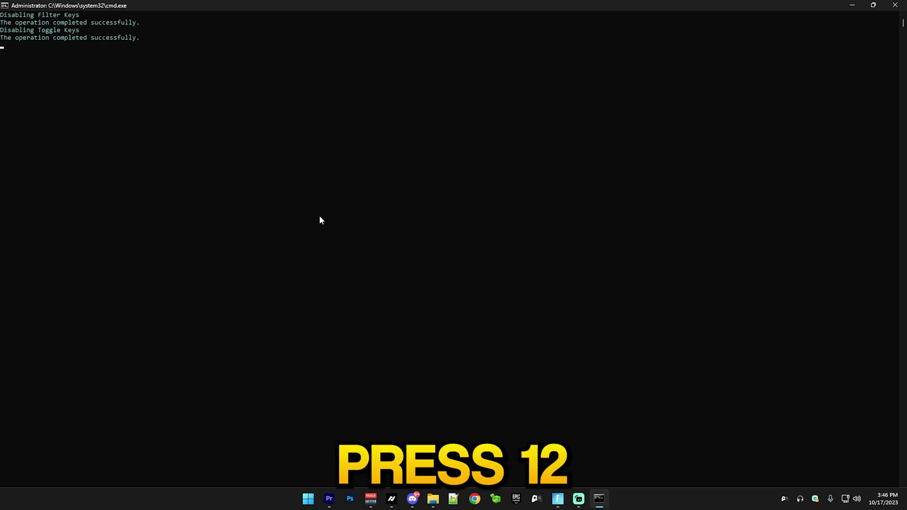
- Let the mouse and keyboard tweaks finish, reaching the High/Mid/Low-end CPU queue-size screen
left_click_drag(0, 15, 141, 163)
right_click(142, 163)
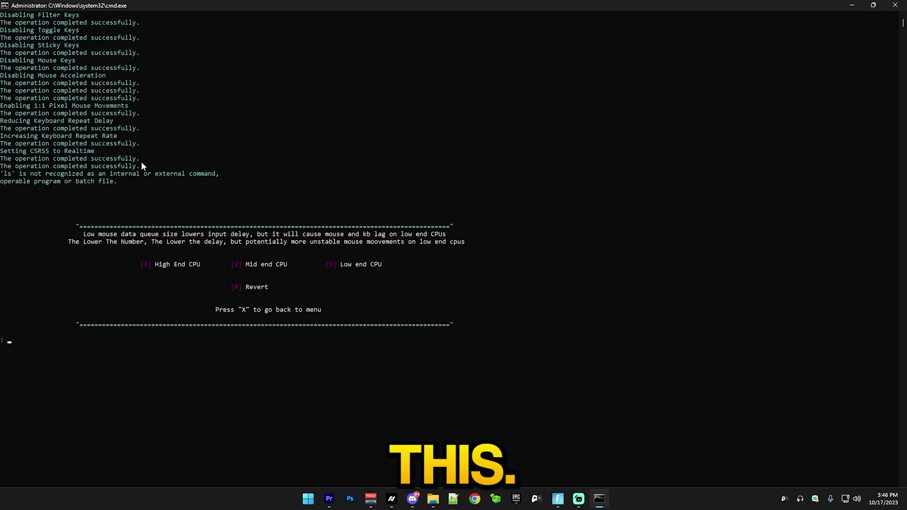
left_click(218, 226)
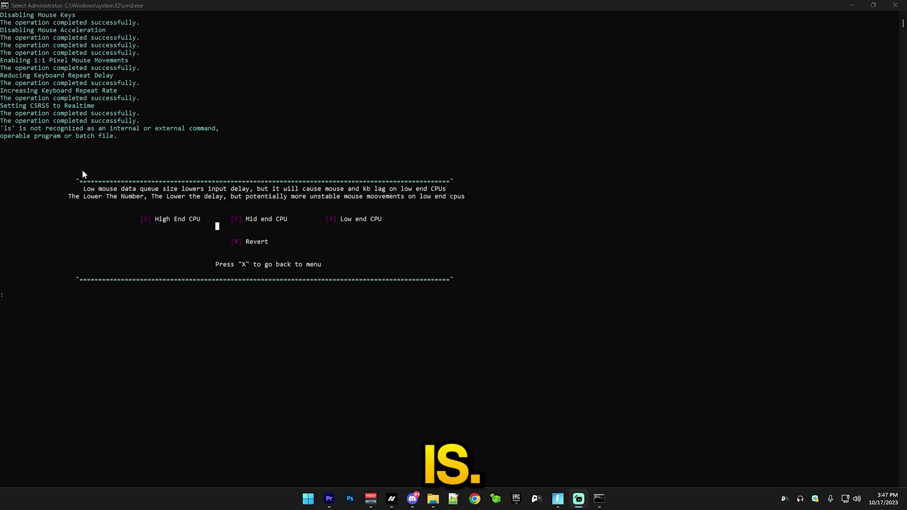
left_click(143, 193)
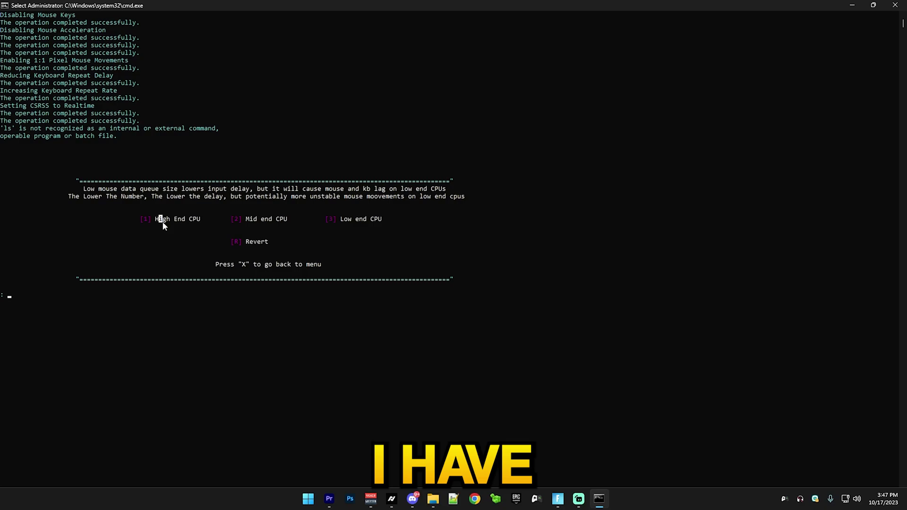
left_click(291, 225)
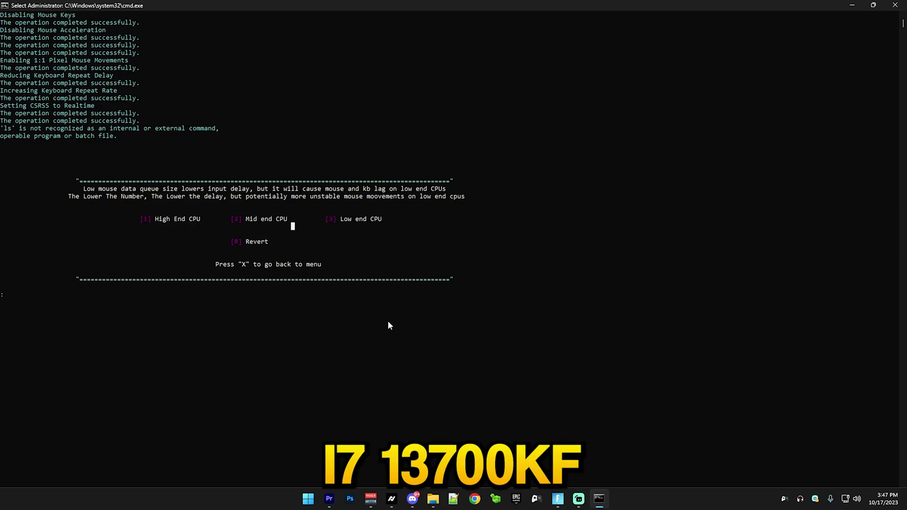
left_click(308, 498)
type("terminal")
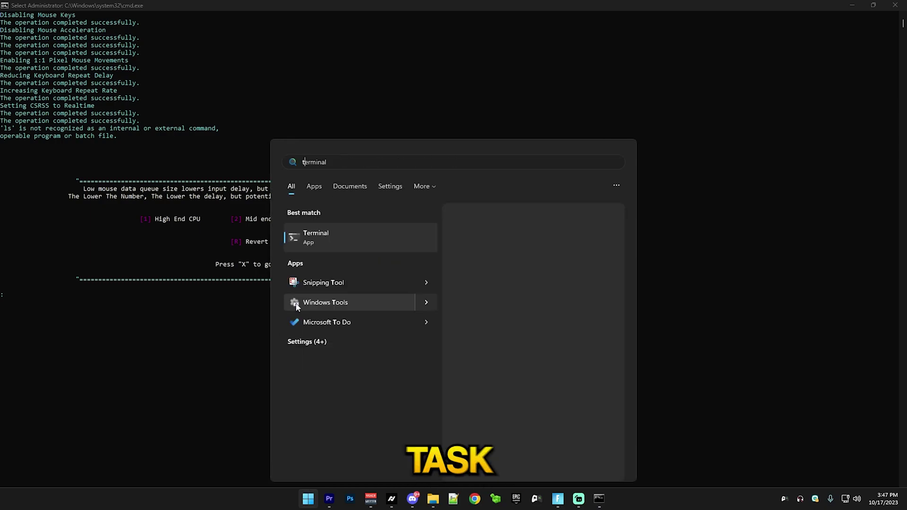
key("ctrl+a")
type("task manager")
left_click(311, 238)
left_click(79, 133)
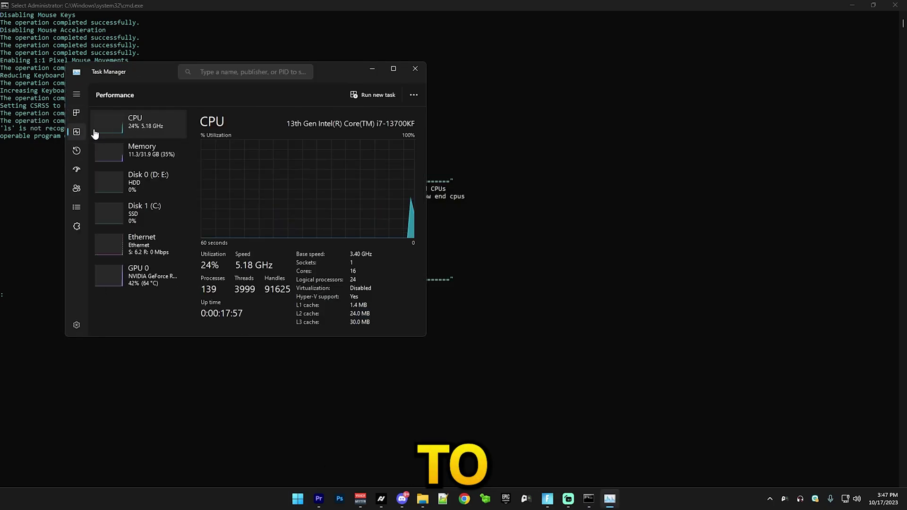
left_click(416, 69)
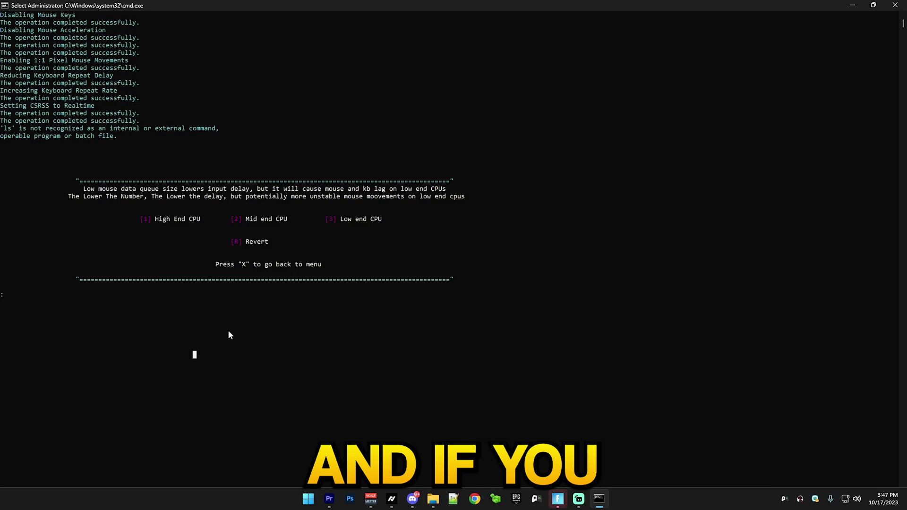
- Choose the High End CPU mouse queue size and accept the trimmed visual effects settings
type("1")
key("Return")
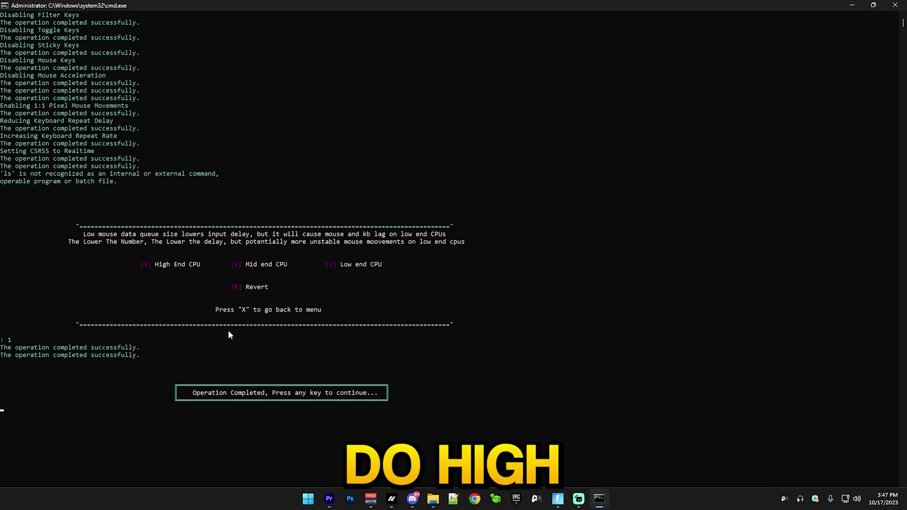
key("Return")
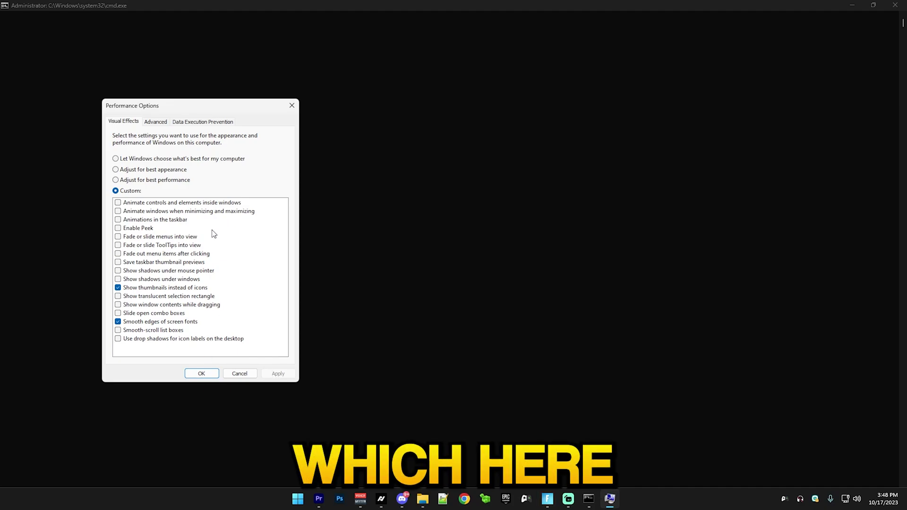
left_click(202, 374)
key("Return")
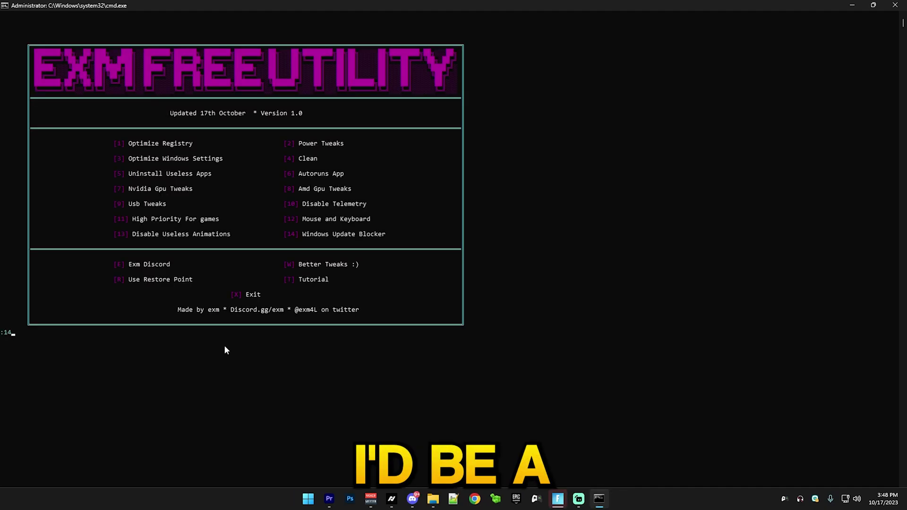
- Run the Windows Update Blocker option (14) and acknowledge its message to disable updates
type("14")
key("Return")
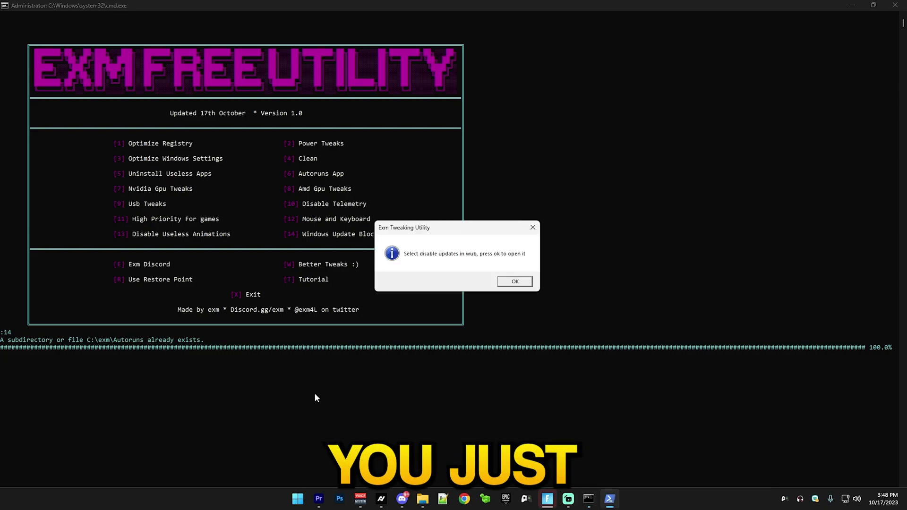
left_click(515, 281)
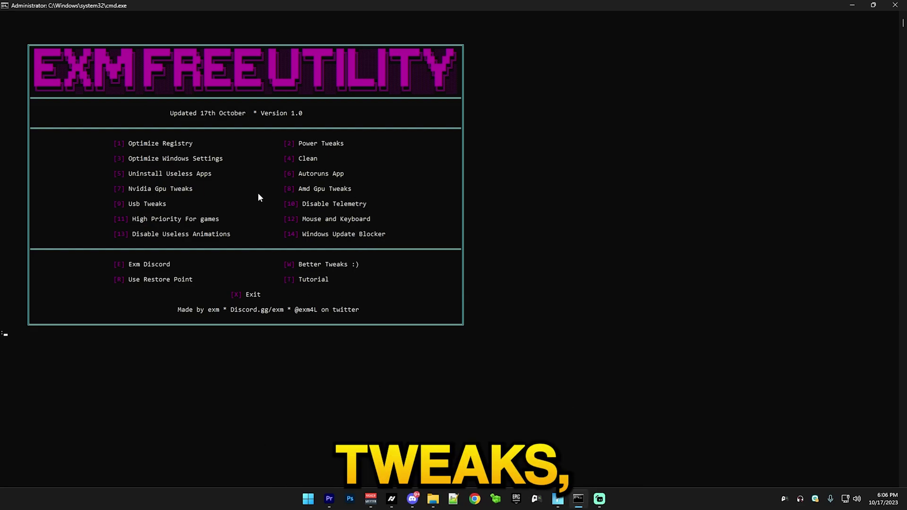
left_click(309, 499)
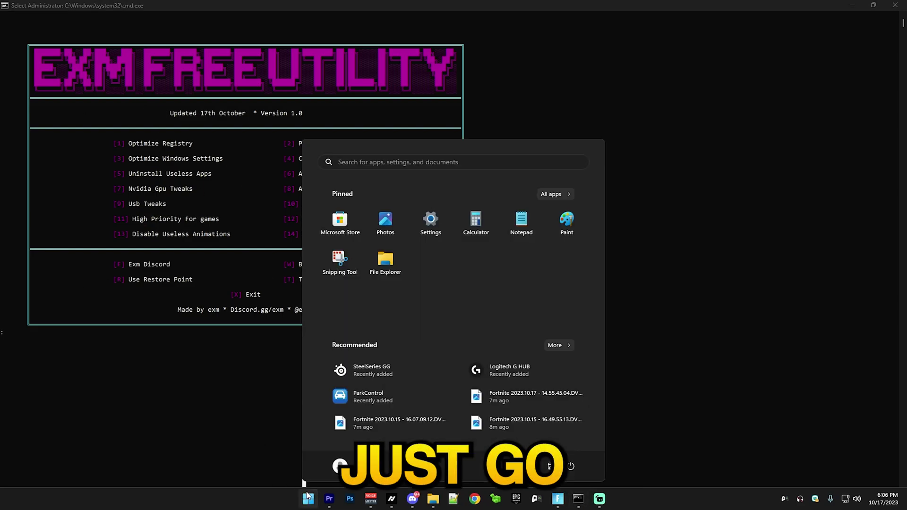
left_click(571, 466)
left_click(735, 391)
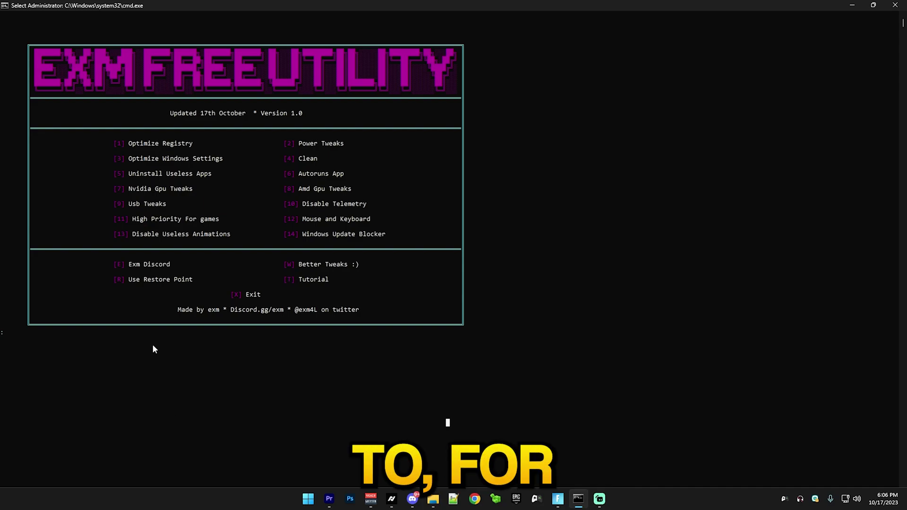
type("R")
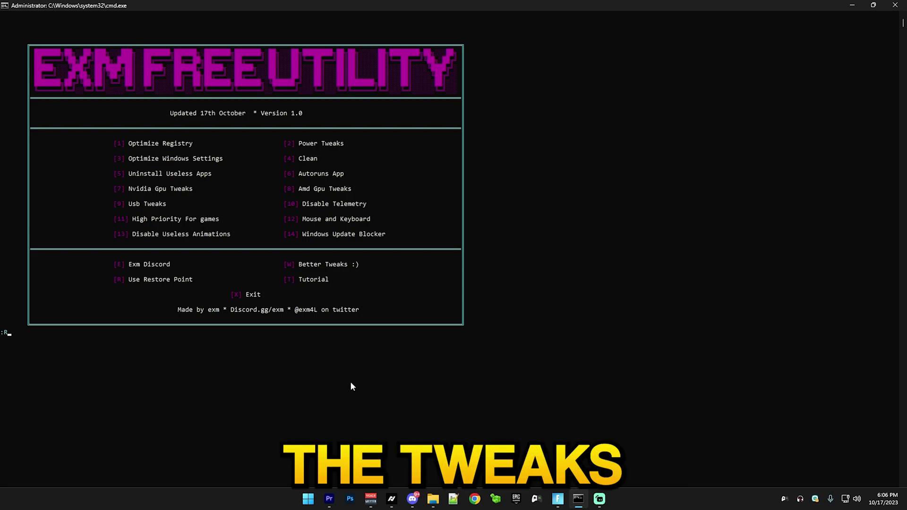
key("Return")
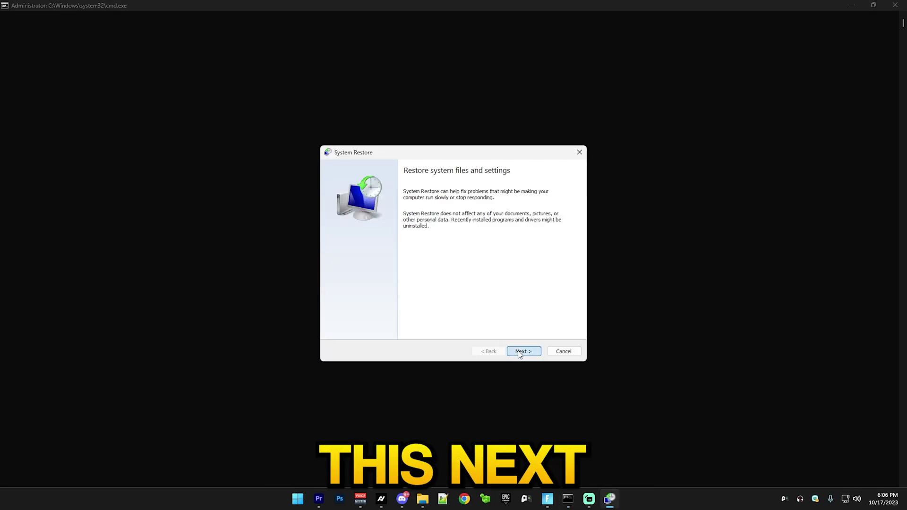
left_click(521, 353)
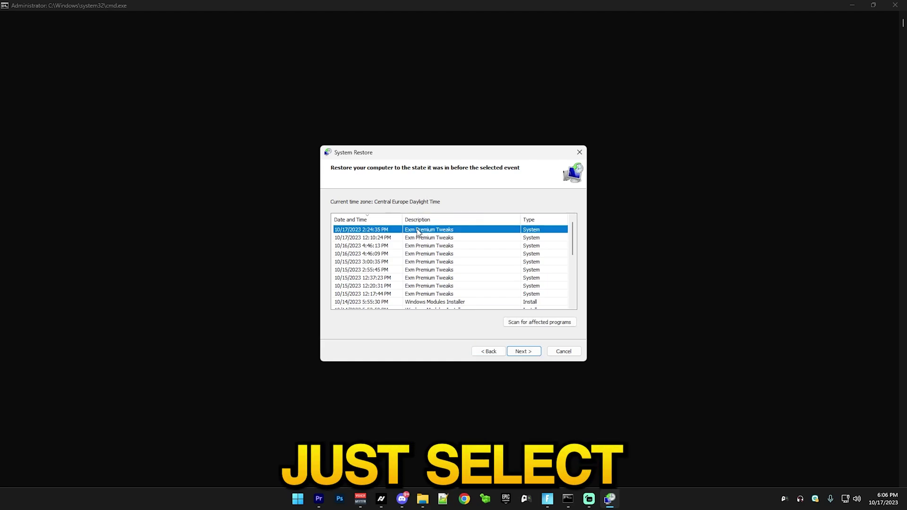
scroll(431, 267, "down", 3)
scroll(431, 267, "up", 3)
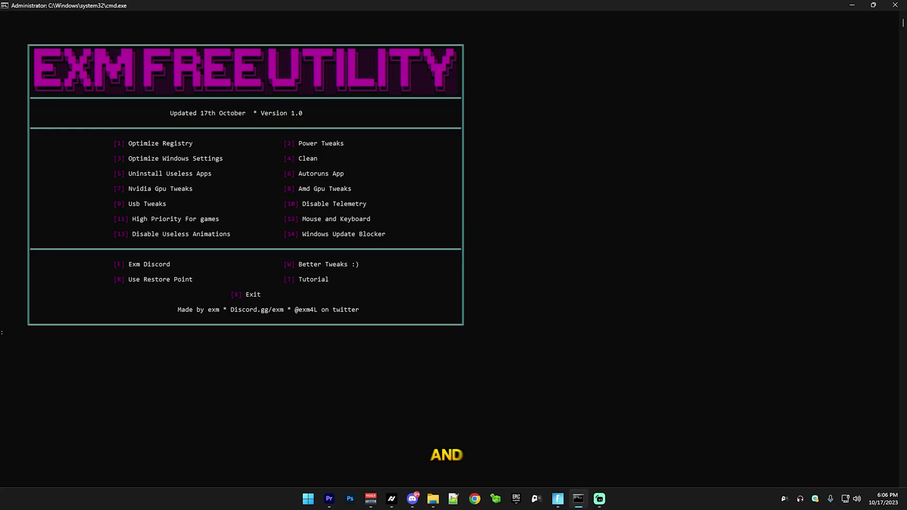
- Open the exmtweaks.com website from the utility with W and scroll to the products
type("w")
key("Return")
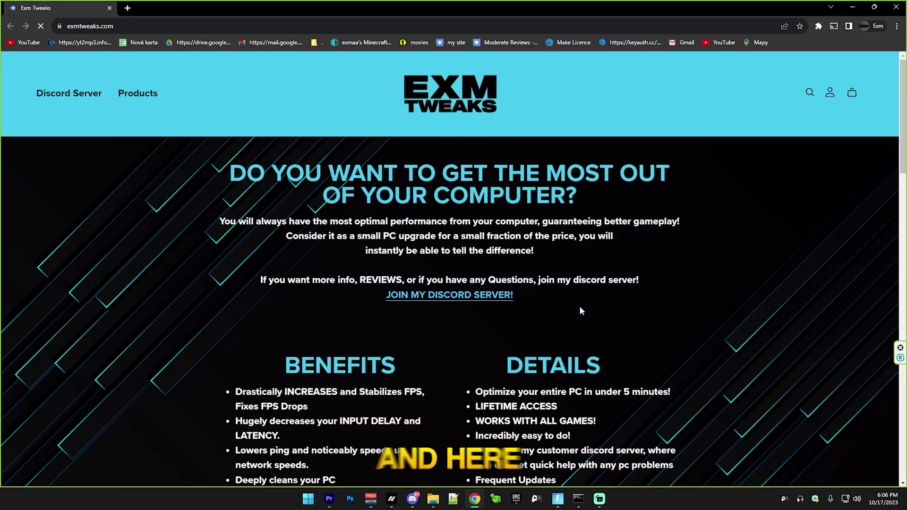
scroll(621, 290, "down", 3)
scroll(602, 296, "up", 3)
scroll(655, 286, "down", 2)
scroll(653, 285, "down", 8)
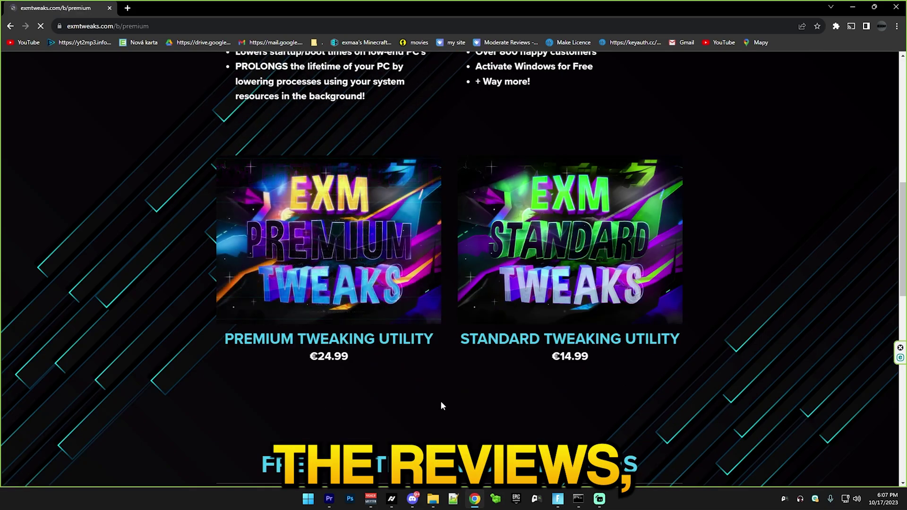
- Open the Premium Tweaking Utility (€24.99) page and view its 4.8/5 rating from 119 reviews
left_click(325, 339)
scroll(325, 338, "down", 15)
scroll(383, 340, "up", 6)
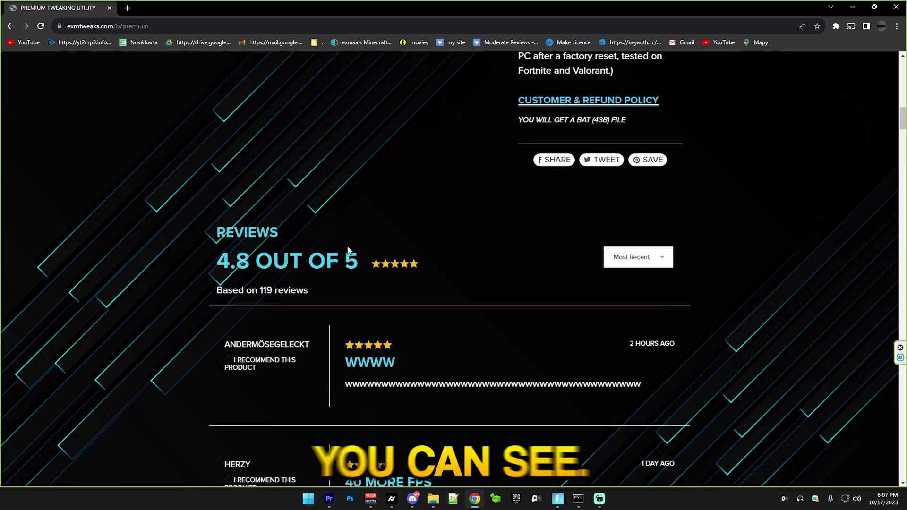
left_click_drag(245, 290, 325, 300)
left_click(315, 303)
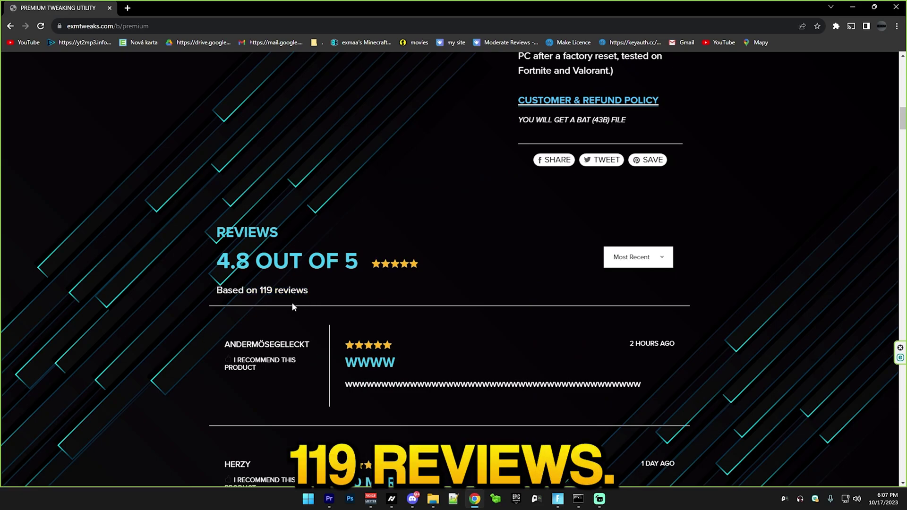
scroll(292, 305, "down", 20)
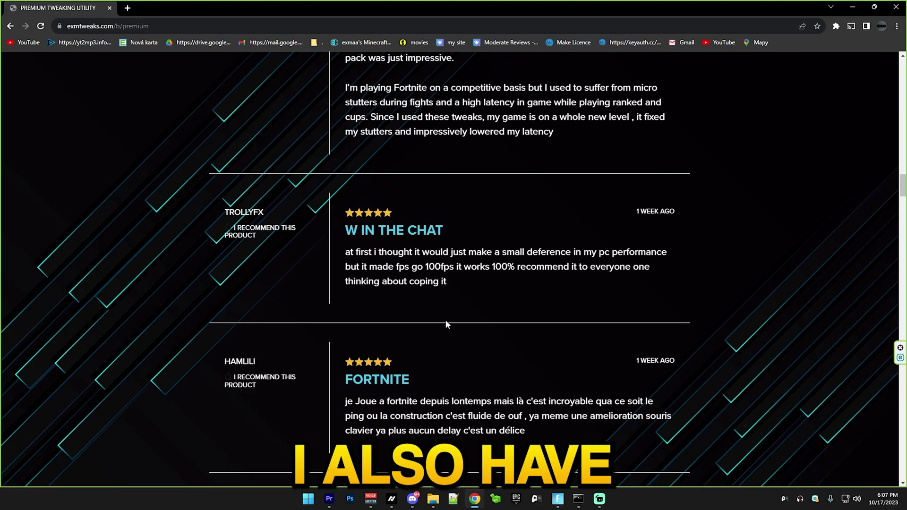
scroll(446, 324, "up", 20)
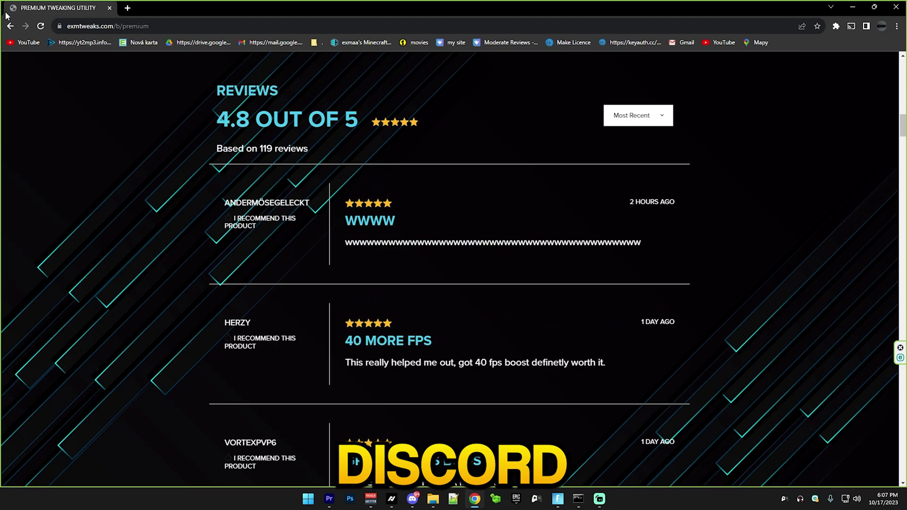
- View the Standard Tweaking Utility (€14.99, 4.7/5 from 28 reviews), then return to the homepage top
left_click(10, 26)
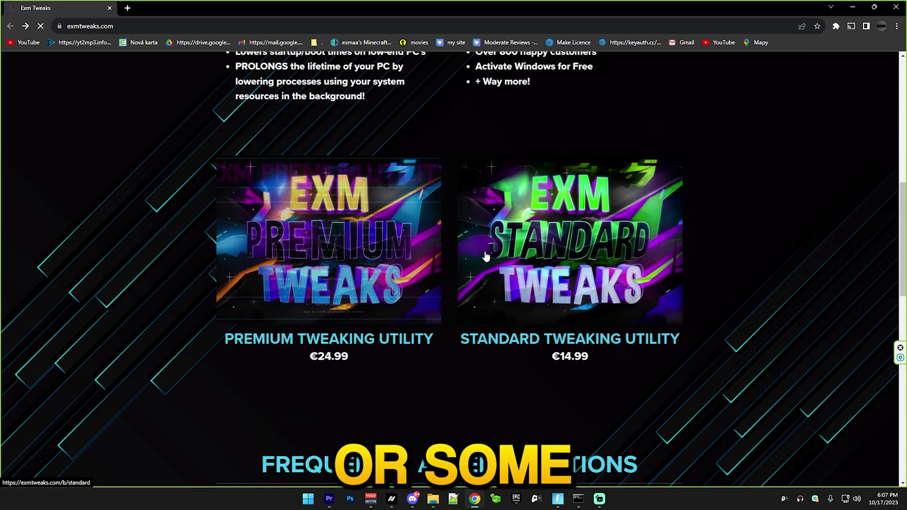
left_click(486, 256)
scroll(424, 306, "down", 10)
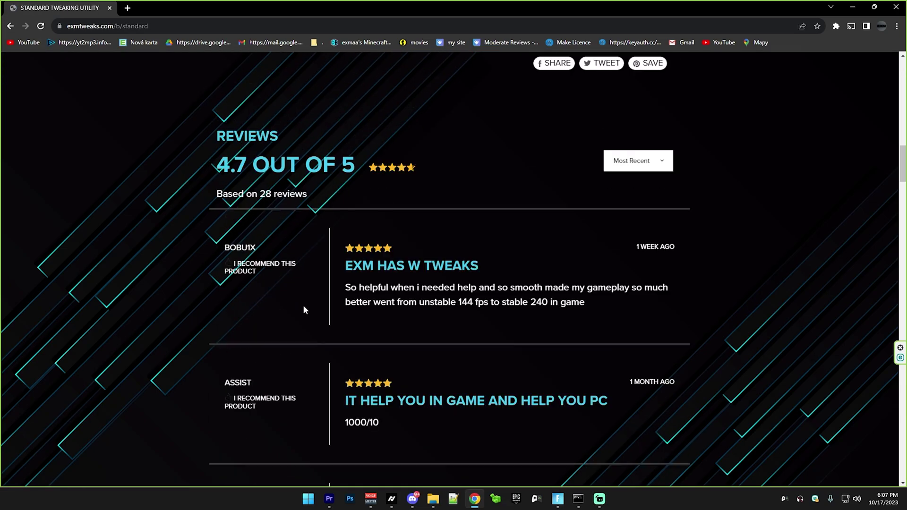
left_click(10, 26)
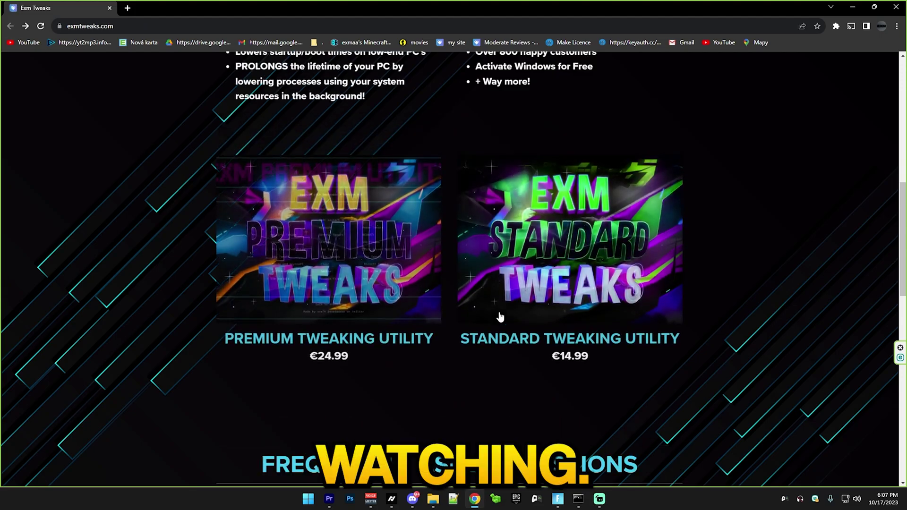
scroll(500, 316, "up", 10)
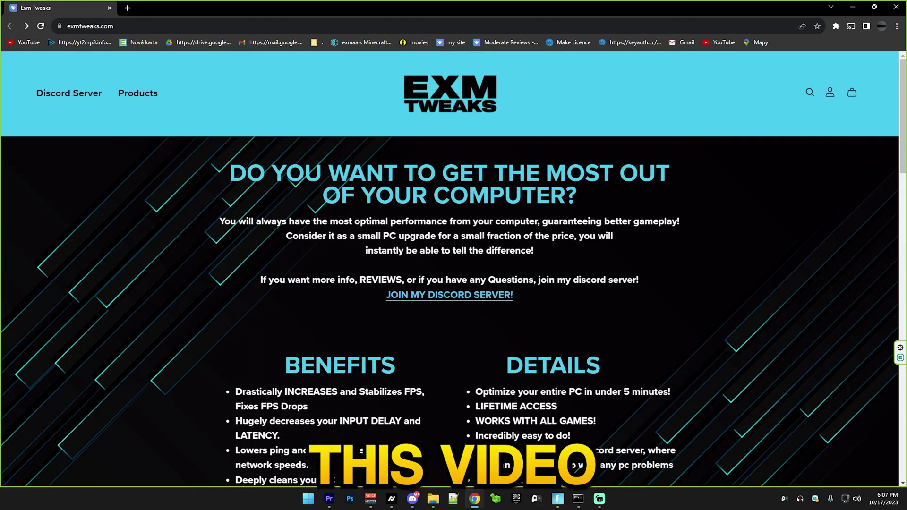